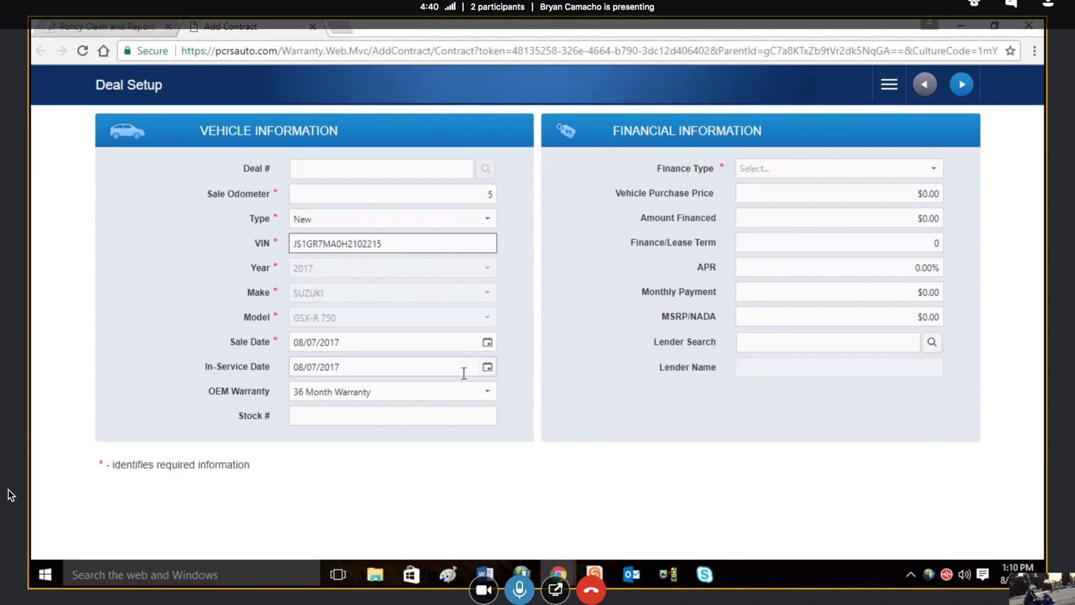
Step: Set the OEM warranty to 12 Month Warranty and enter red1 as the stock number
left_click(490, 393)
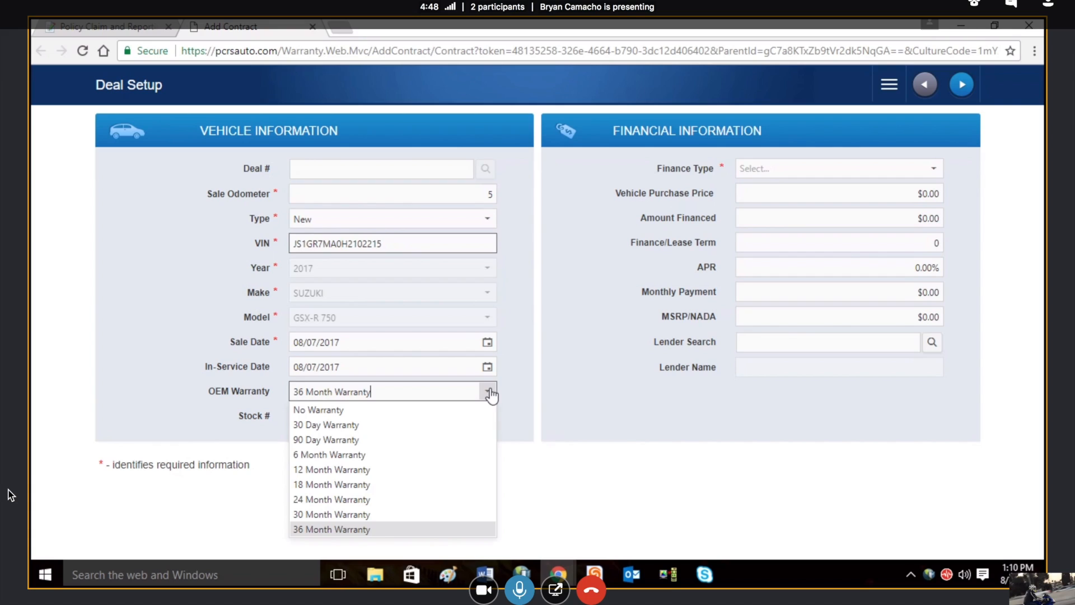
left_click(343, 470)
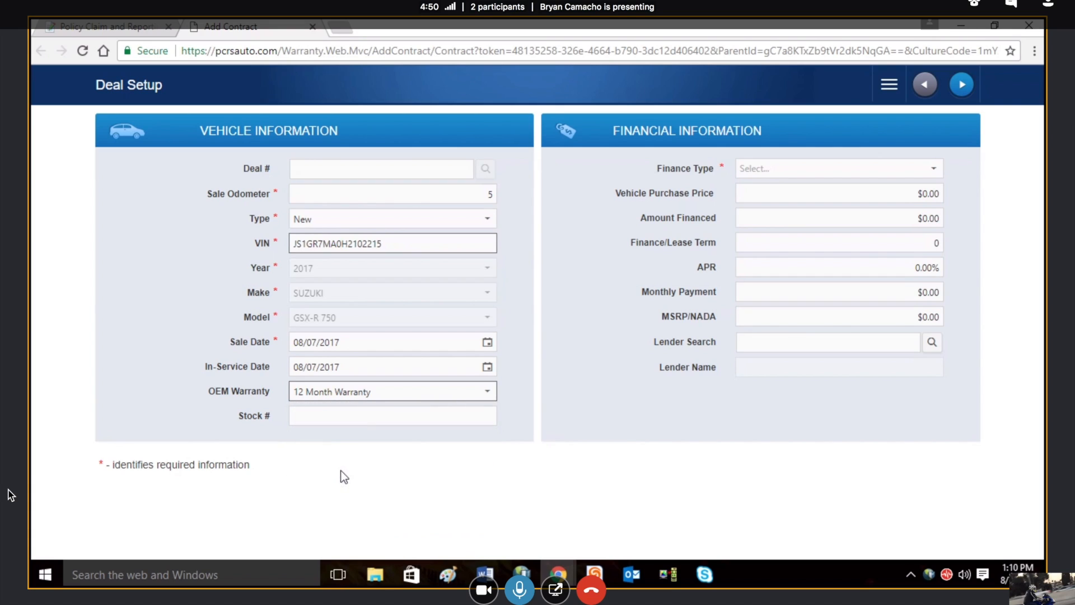
left_click(319, 415)
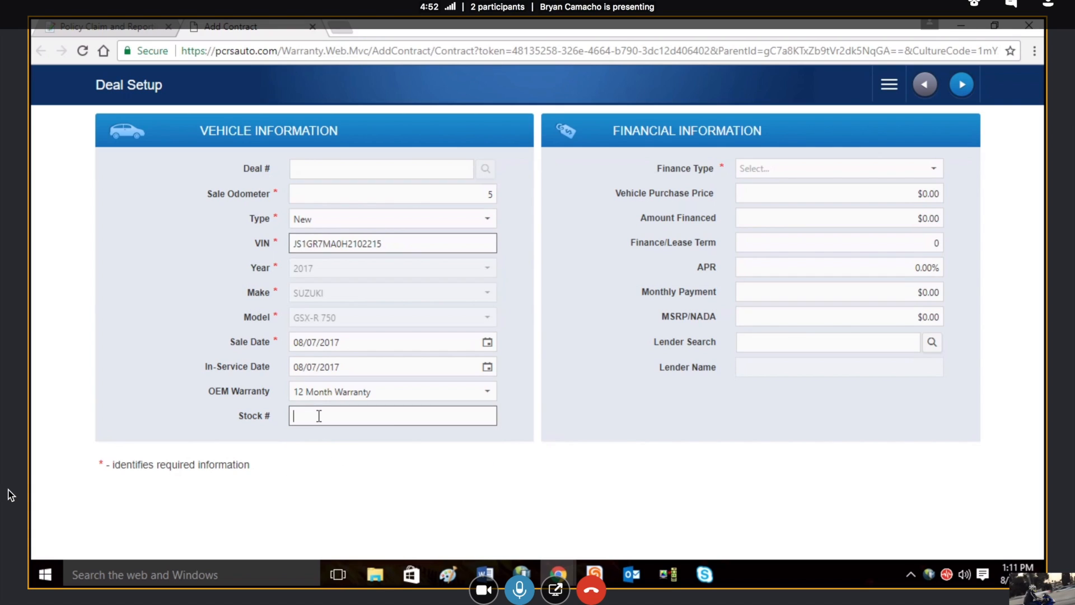
type("red1")
left_click(583, 399)
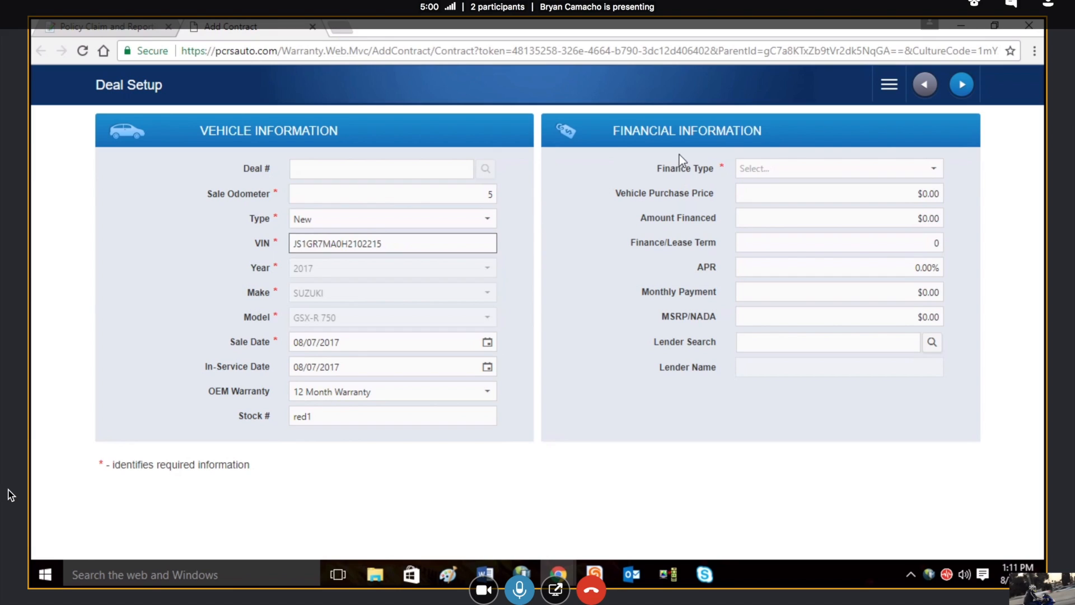
Step: Set the finance type to Loan, with a vehicle purchase price of $10,000 and an amount financed of $12,000
left_click(936, 173)
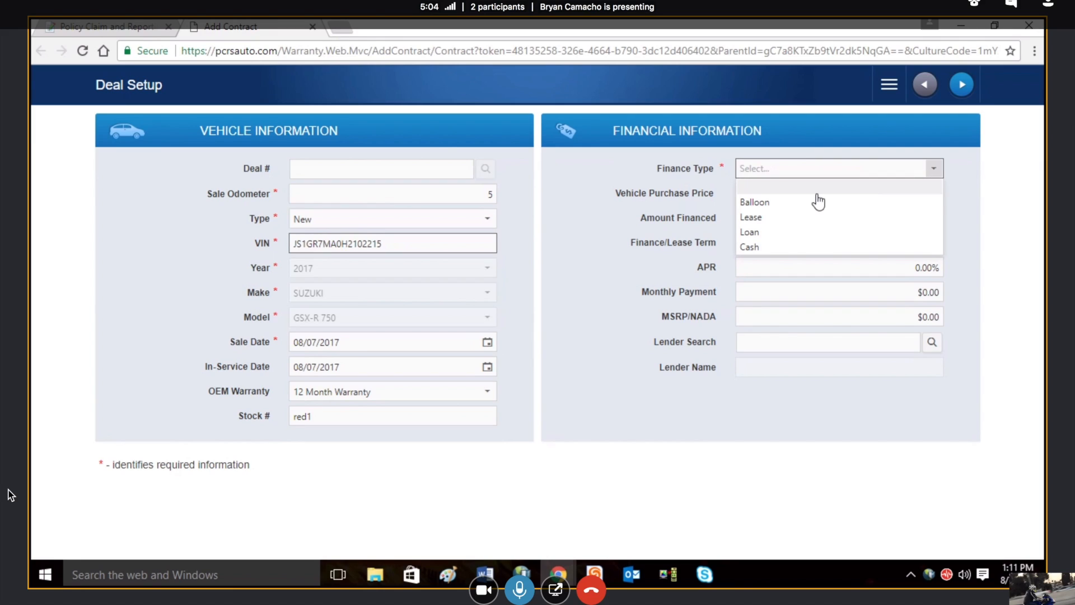
left_click(794, 235)
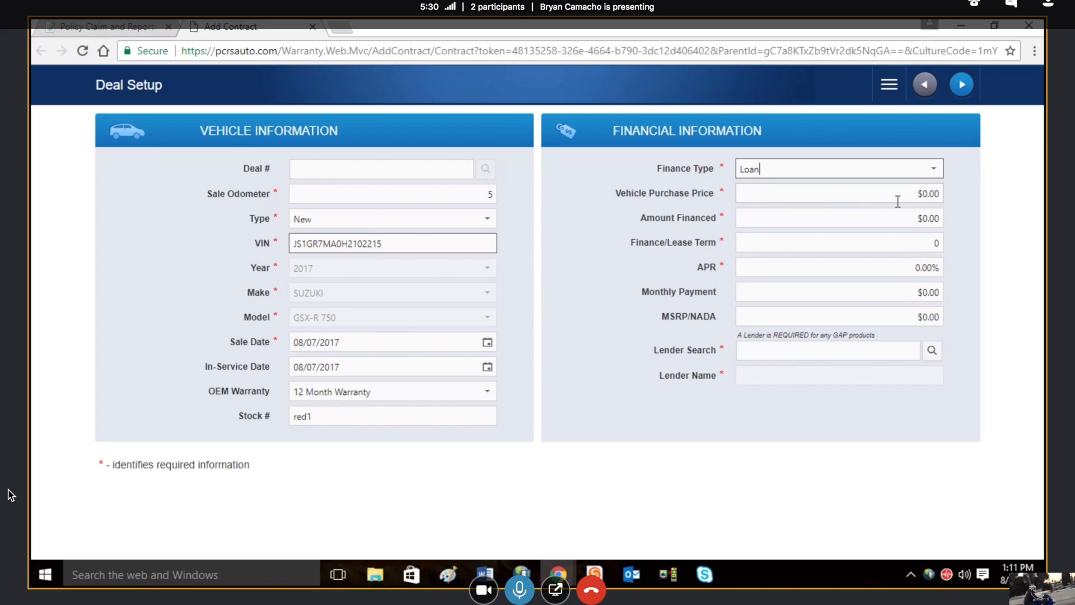
left_click(929, 195)
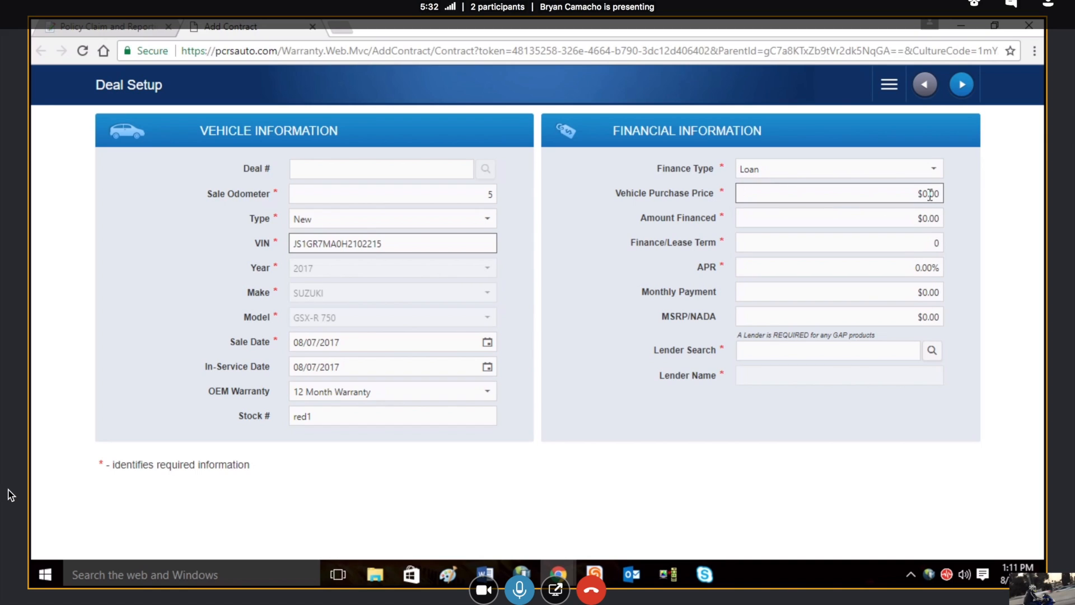
type("10000")
left_click(927, 217)
type("12000")
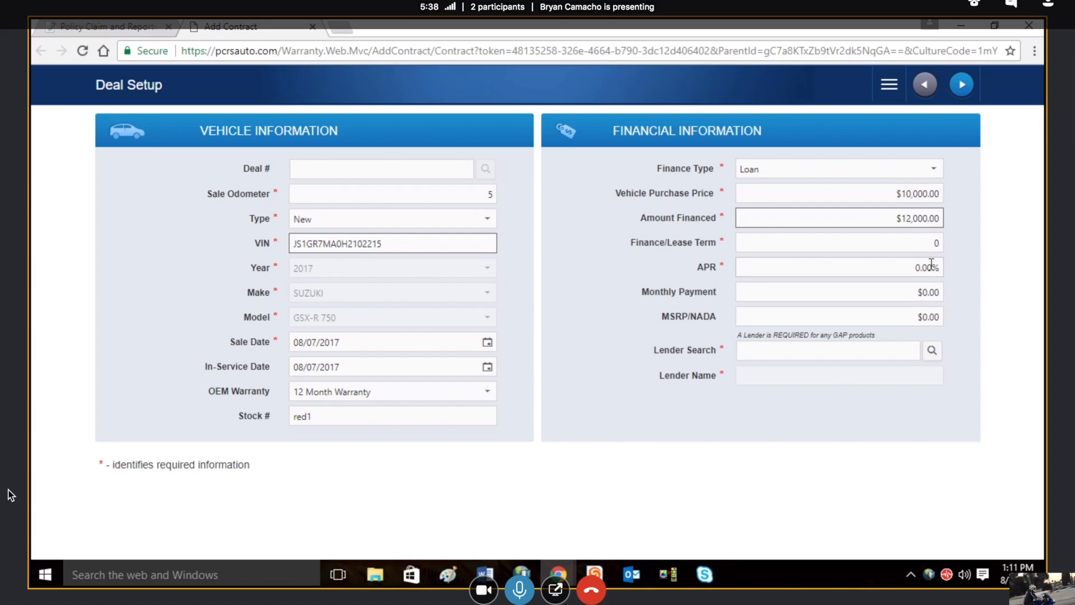
Step: Set the finance term to 60 and the APR to 3%
left_click(929, 246)
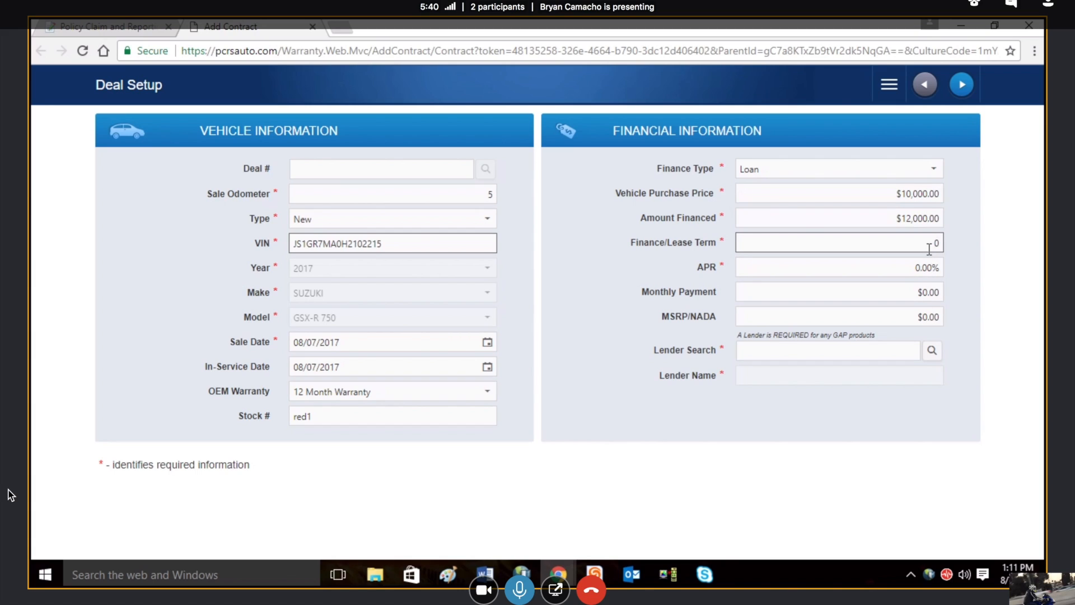
type("60")
double_click(916, 267)
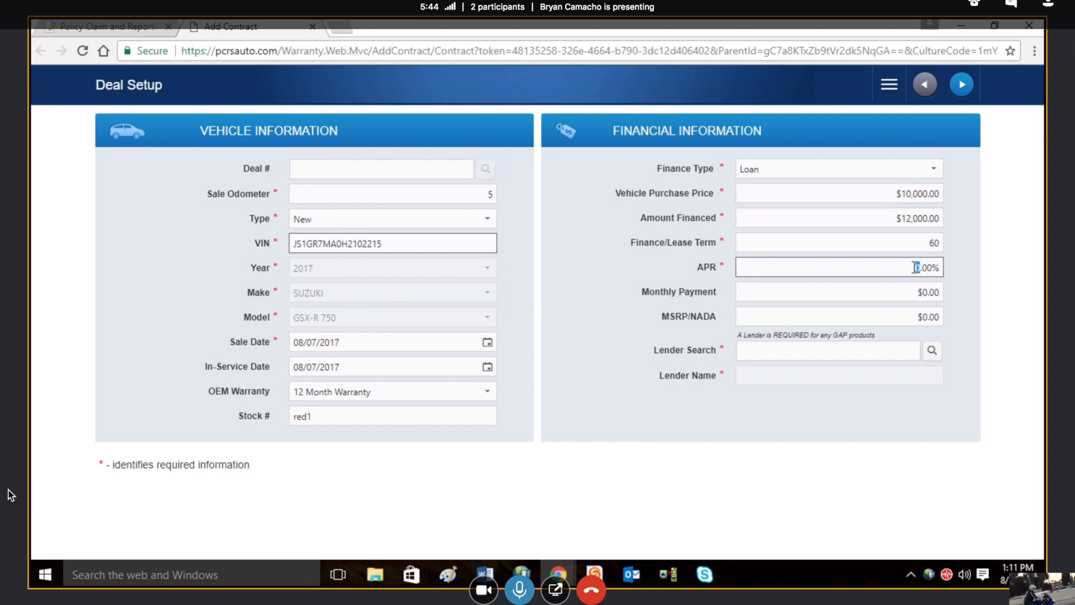
type("3")
Step: Choose AHFC from the lender list as the deal's lender and continue to product selection
left_click_drag(737, 335, 886, 331)
left_click(959, 340)
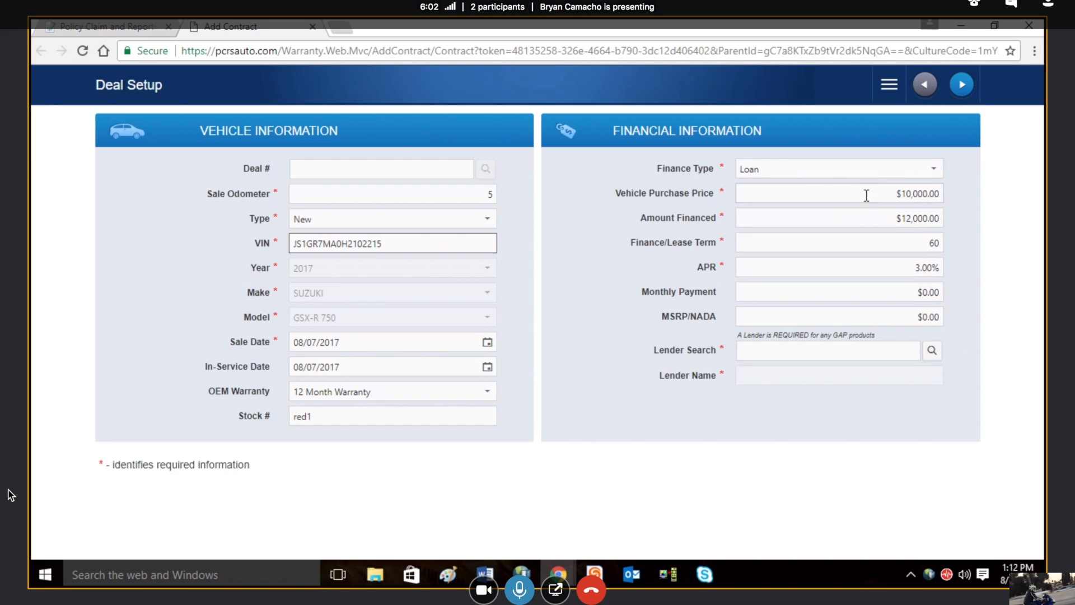
left_click(932, 351)
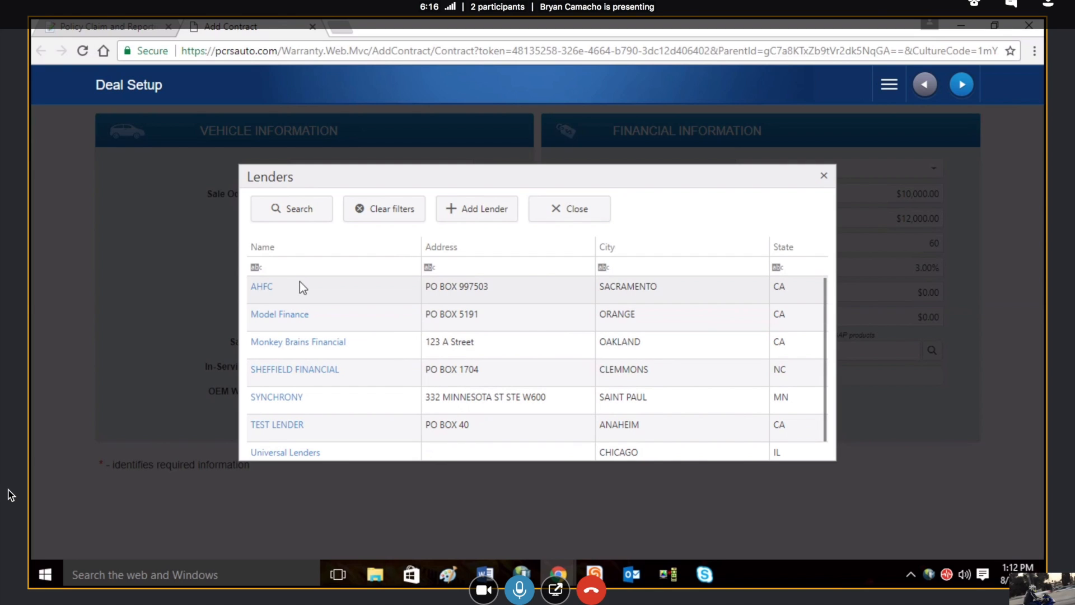
left_click(262, 288)
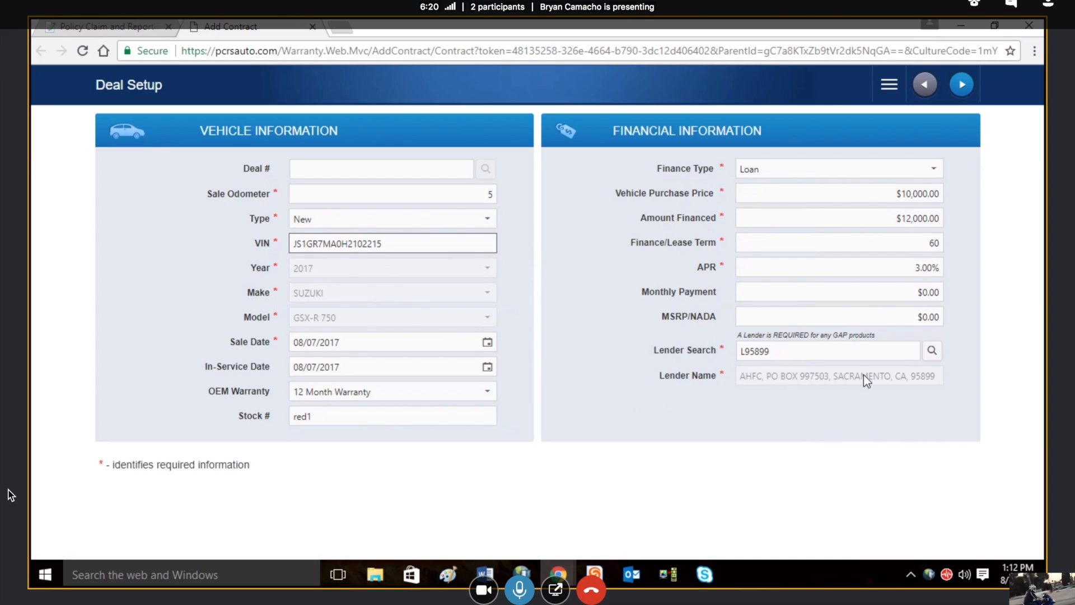
left_click(962, 85)
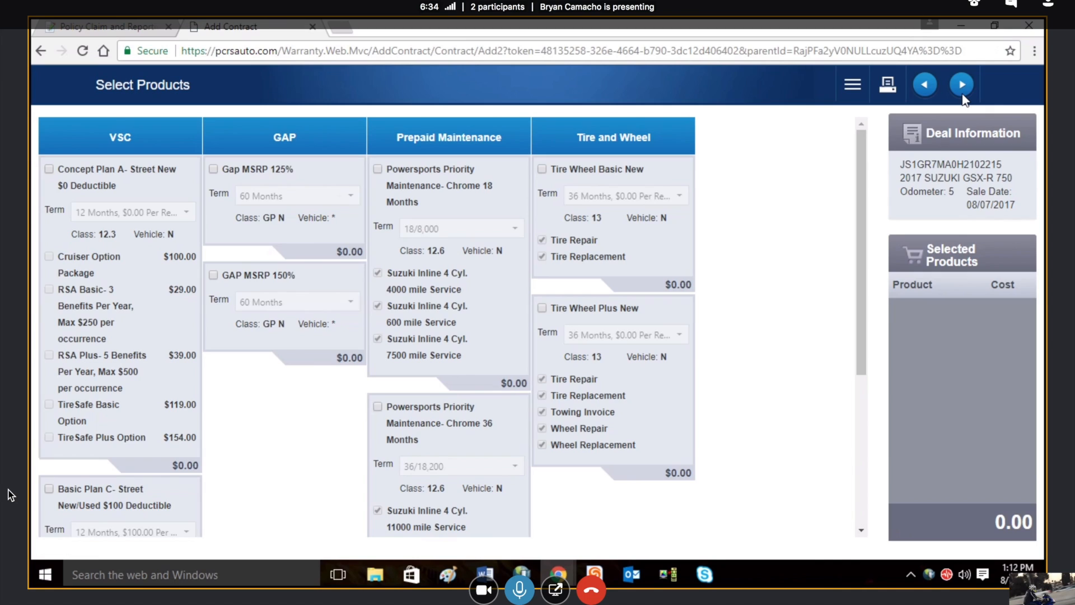
Step: Add the VSC product Concept Plan A- Street New $0 Deductible with the 36 Months, $0.00 Per Repair term
mouse_move(862, 196)
left_mouse_down()
mouse_move(862, 207)
mouse_move(861, 191)
left_mouse_up()
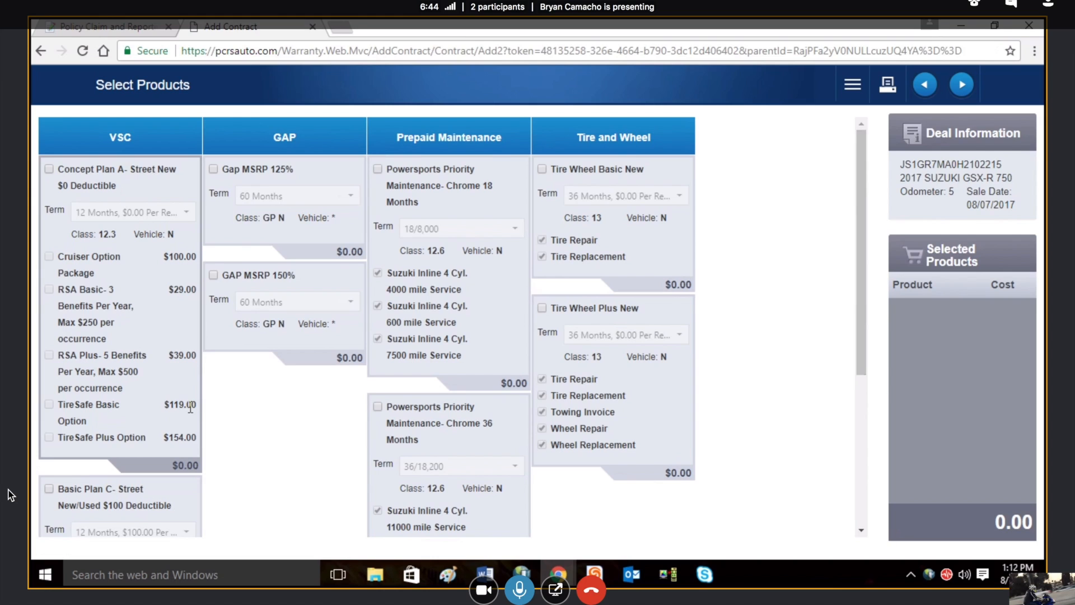
mouse_move(861, 325)
left_mouse_down()
mouse_move(861, 488)
mouse_move(854, 324)
left_mouse_up()
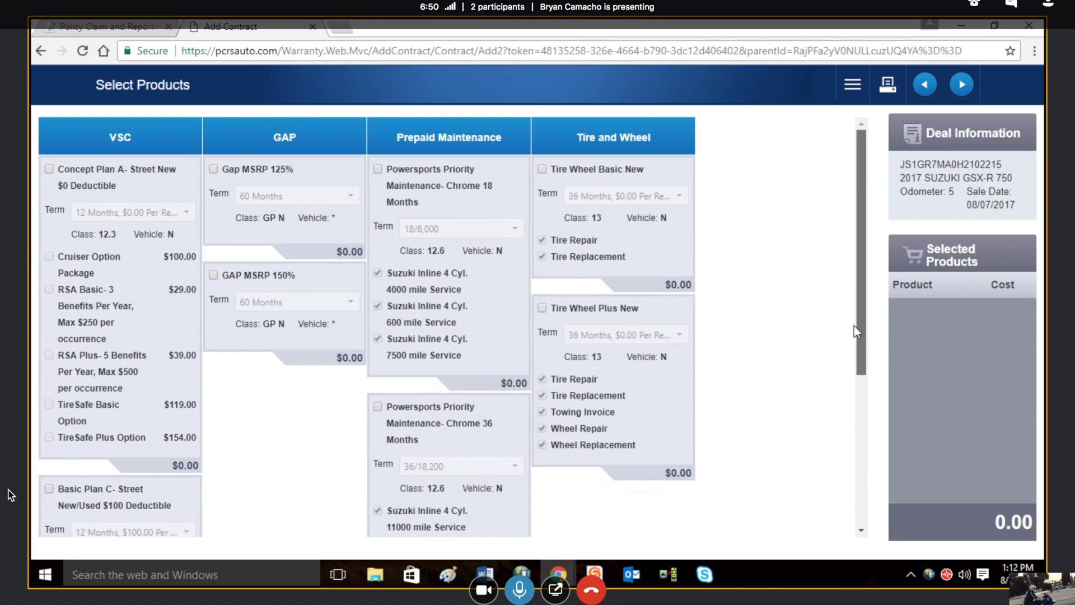
left_click(49, 170)
left_click(188, 212)
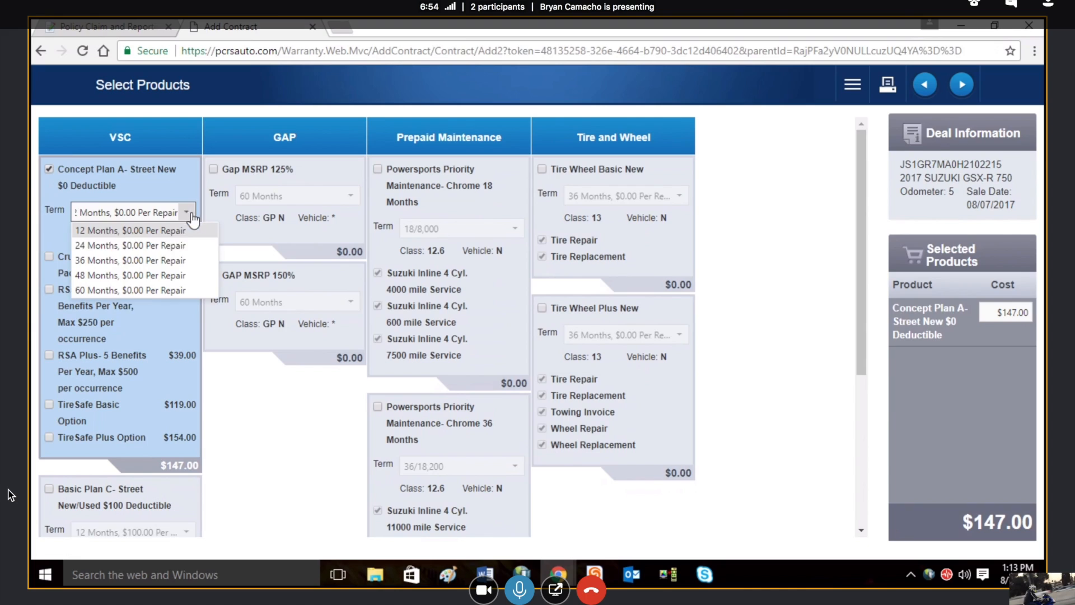
left_click(148, 260)
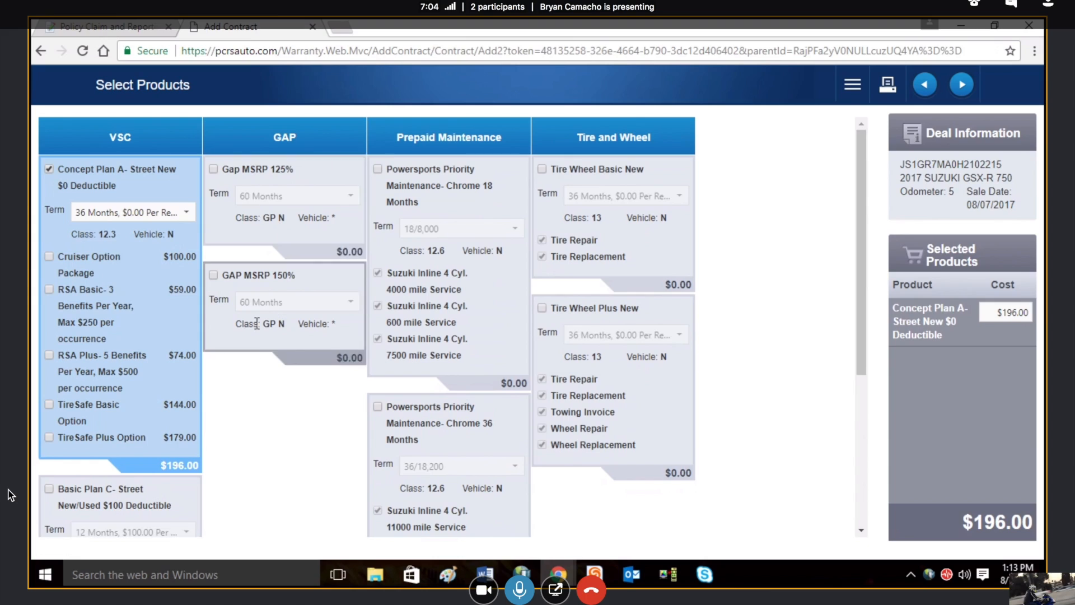
Step: Add Gap MSRP 125% and Tire Wheel Plus New, giving the tire product the 60 Months, $0.00 Per Repair term
left_click(214, 174)
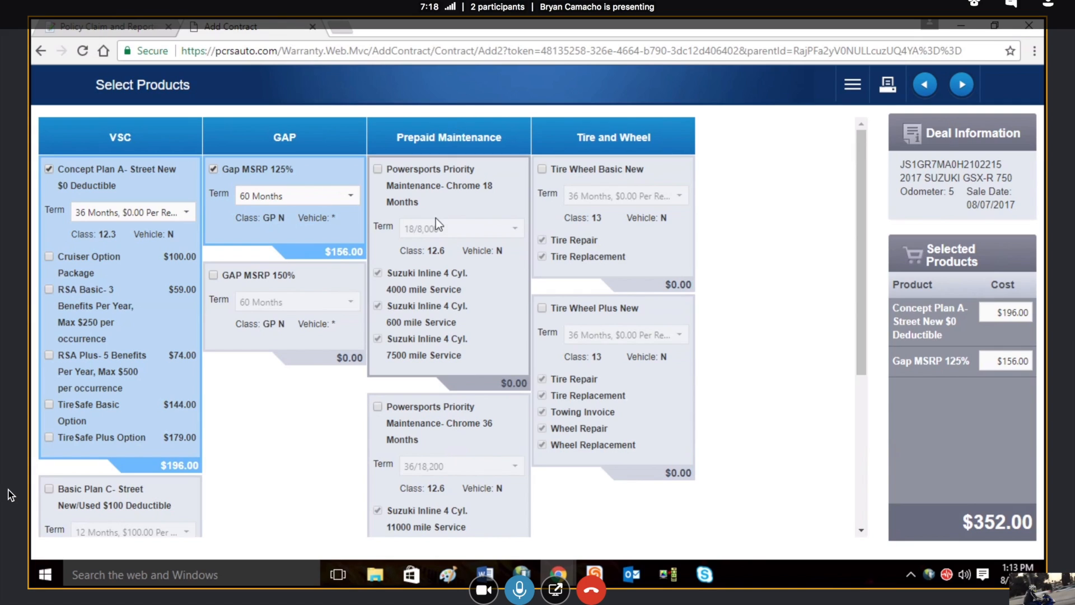
mouse_move(863, 211)
left_mouse_down()
mouse_move(861, 249)
mouse_move(863, 226)
left_mouse_up()
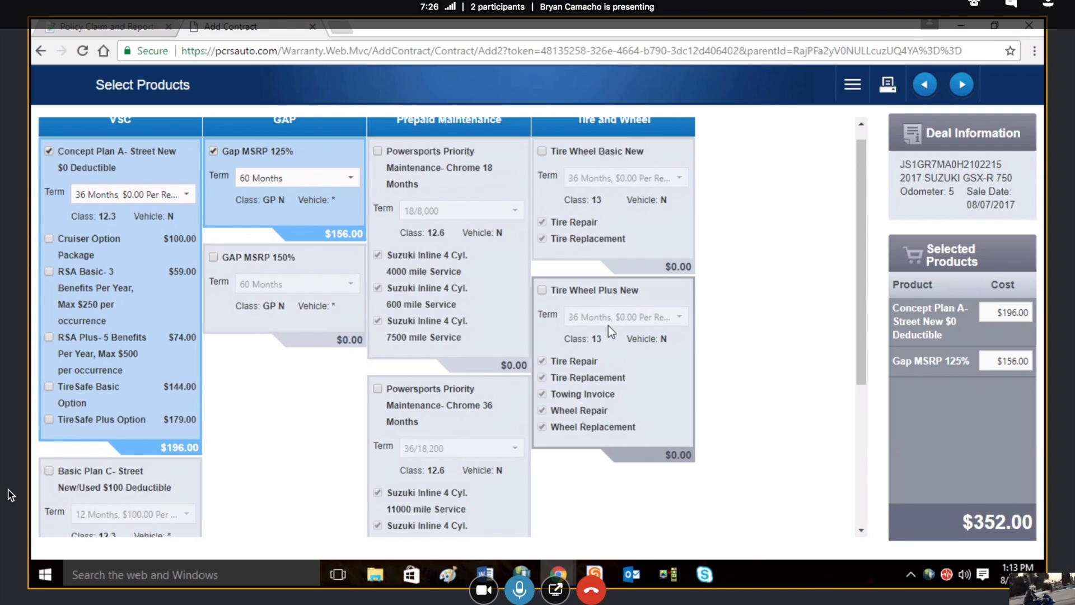
left_click(542, 290)
left_click(679, 316)
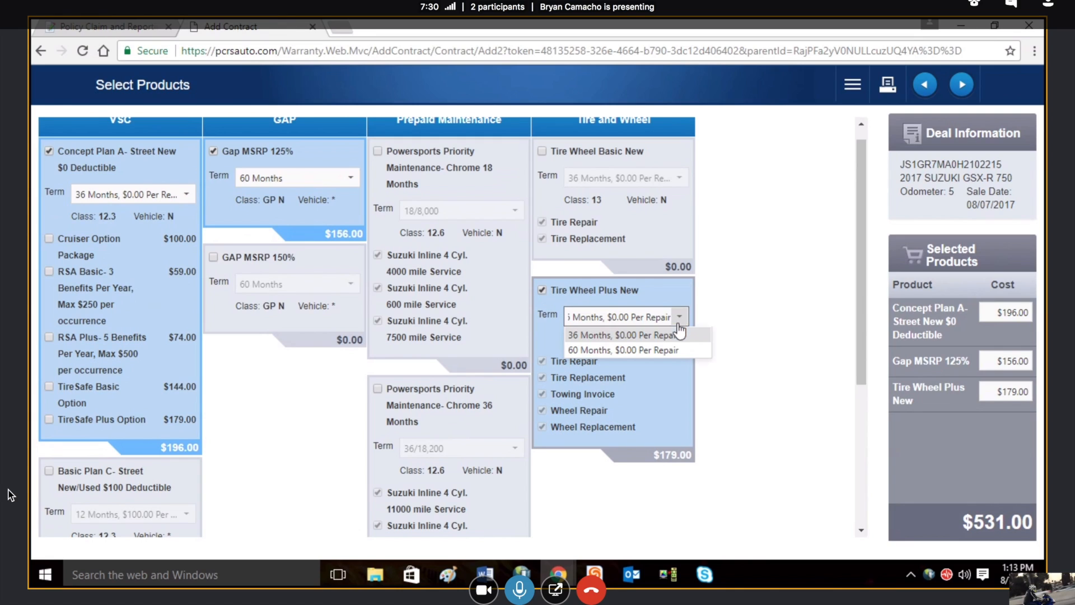
left_click(661, 350)
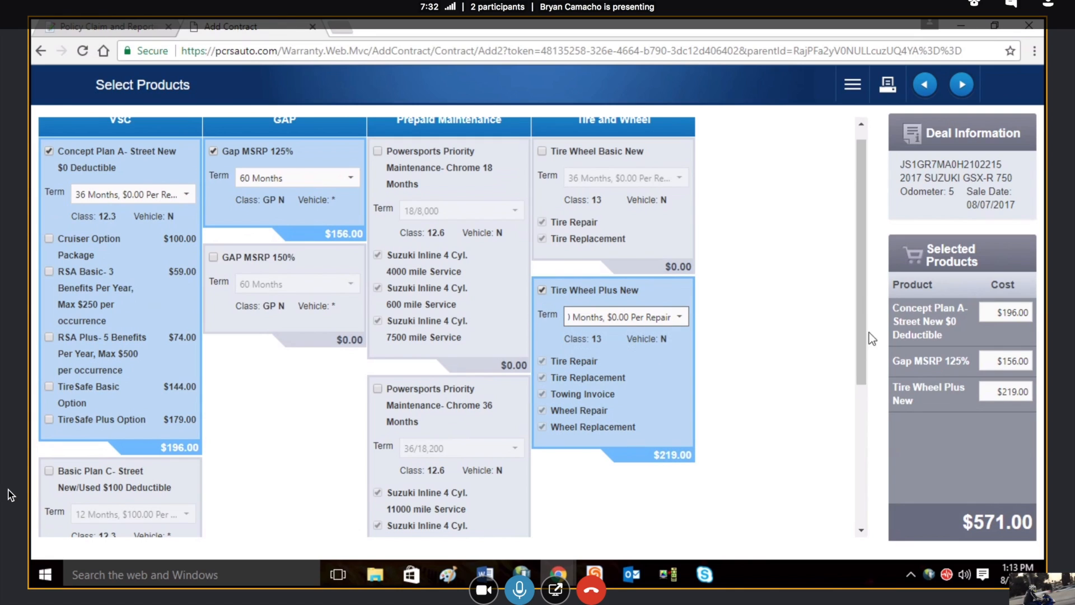
Step: Set the selected products' costs to $900 for Concept Plan A, $340 for Gap MSRP 125% and $500 for Tire Wheel Plus
left_click_drag(861, 337, 858, 325)
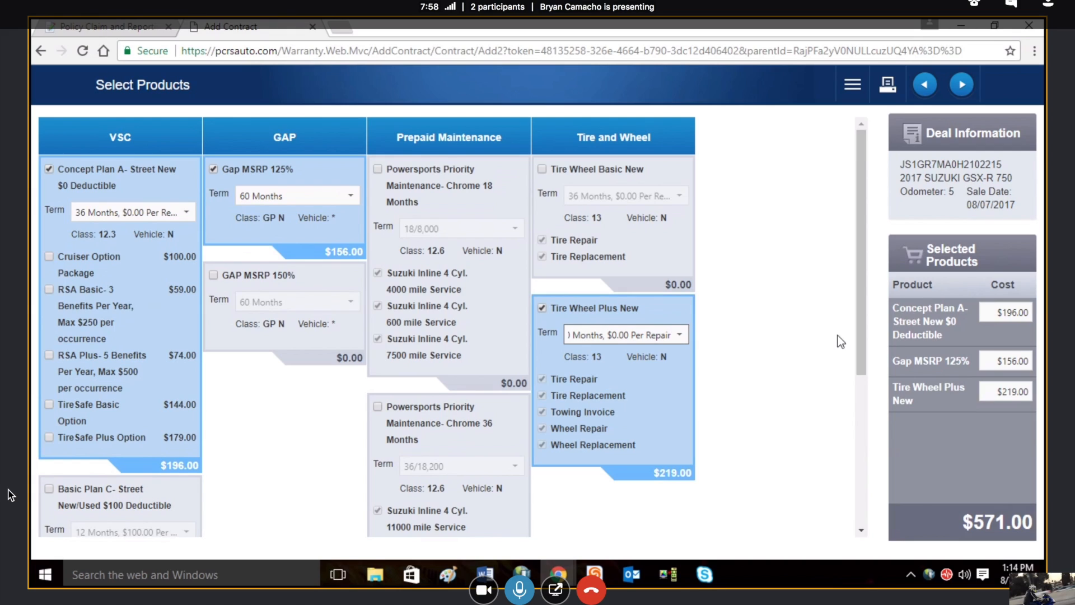
left_click_drag(856, 334, 858, 340)
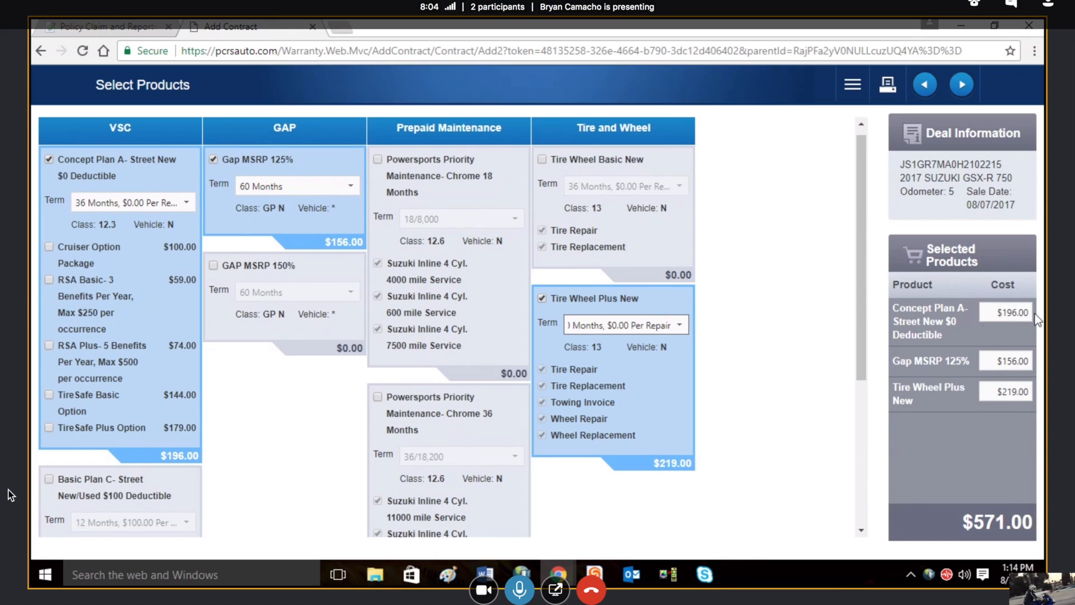
left_click_drag(1002, 312, 1036, 318)
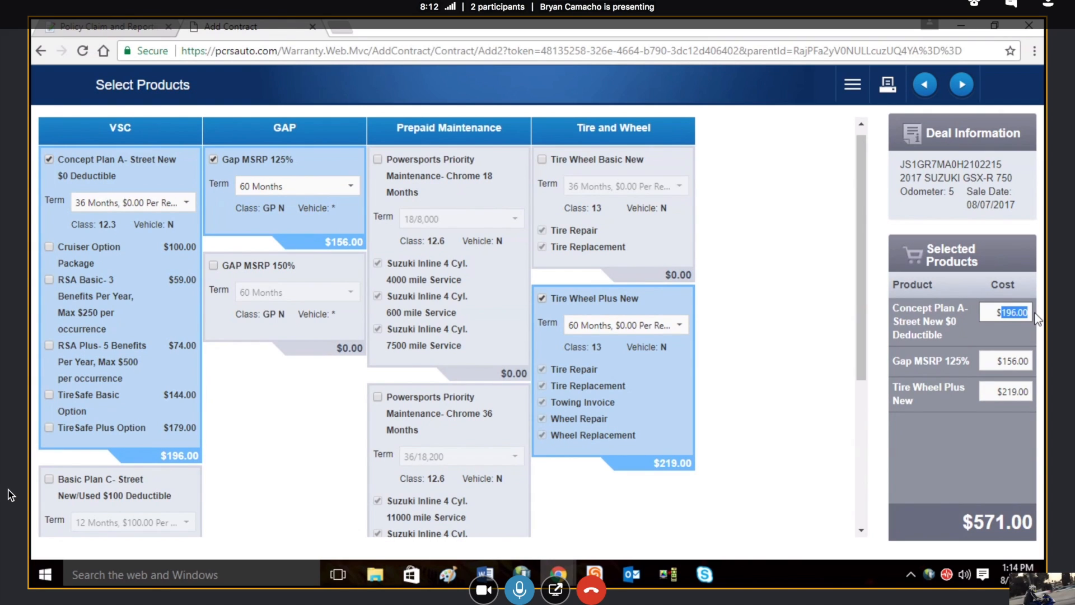
type("900")
double_click(1005, 360)
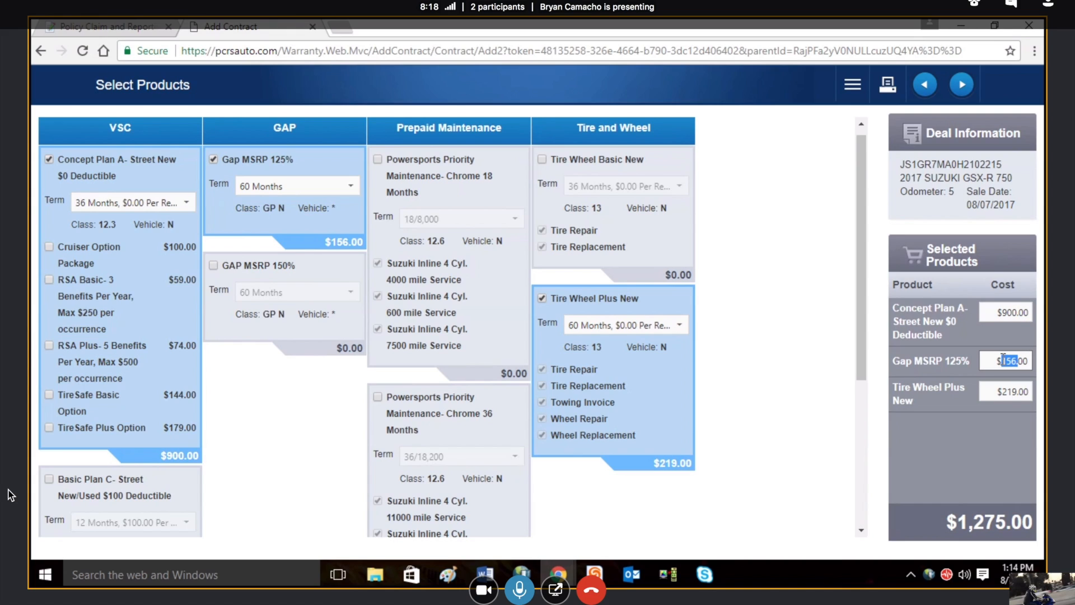
type("340")
double_click(1005, 391)
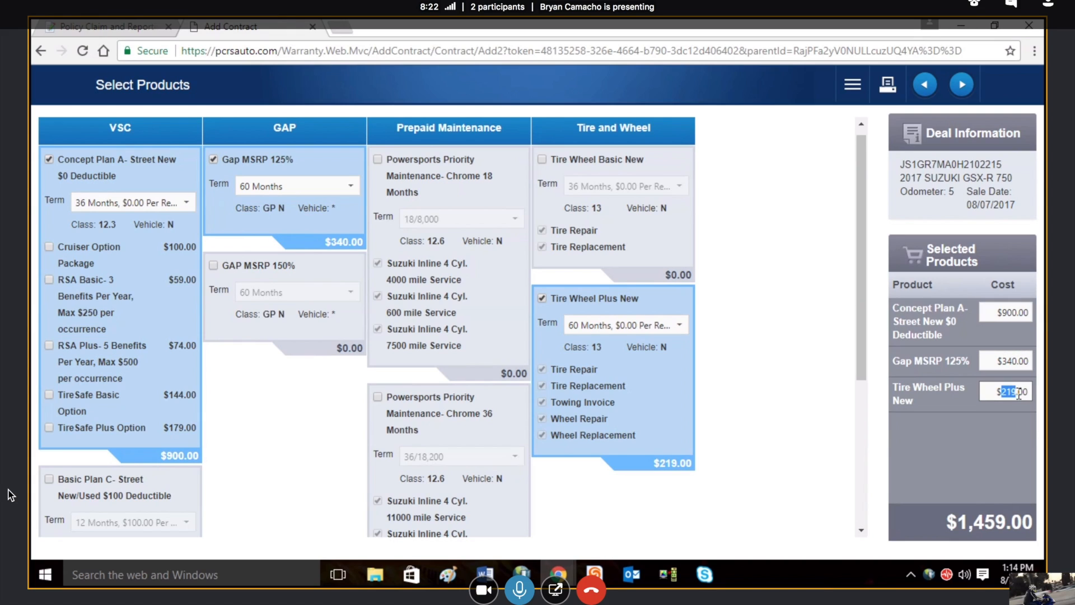
type("500")
left_click(1011, 426)
left_click_drag(948, 525, 1023, 520)
left_click(972, 460)
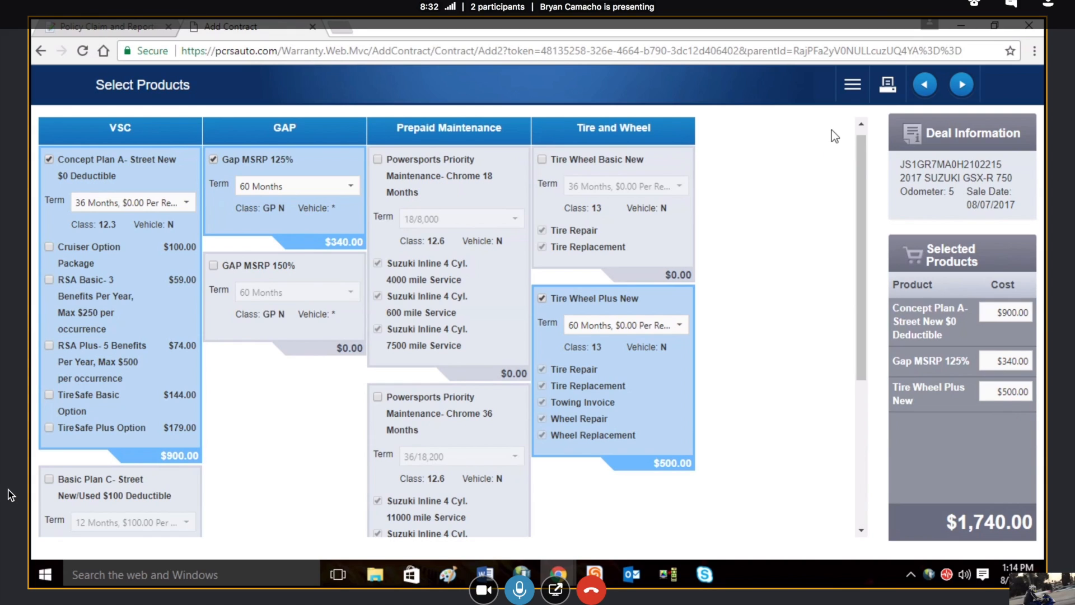
Step: Hide the prices on the product selection page and show them again
left_click(852, 100)
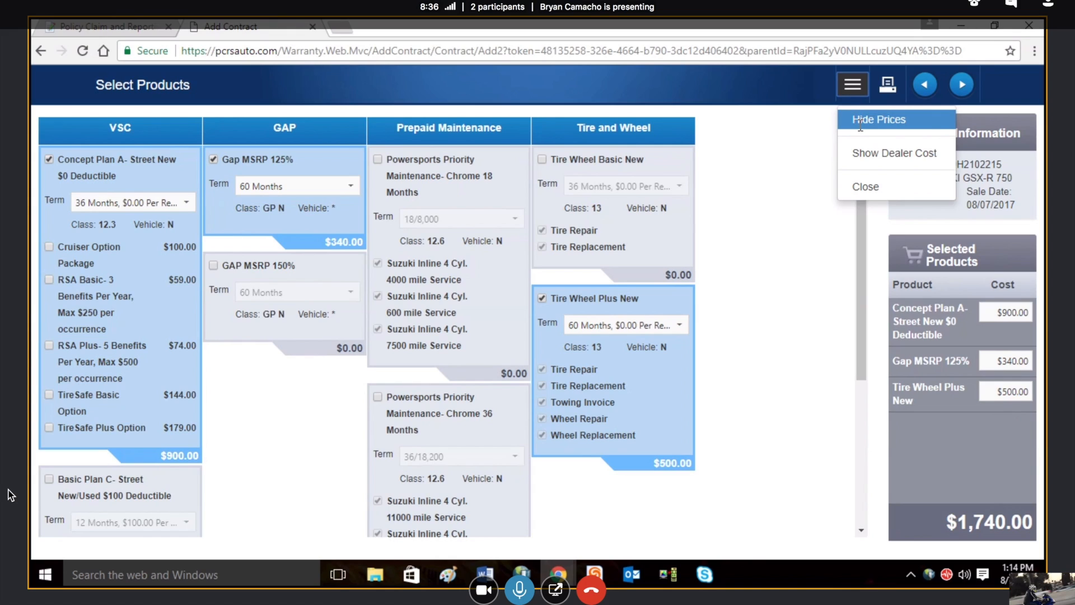
left_click(860, 124)
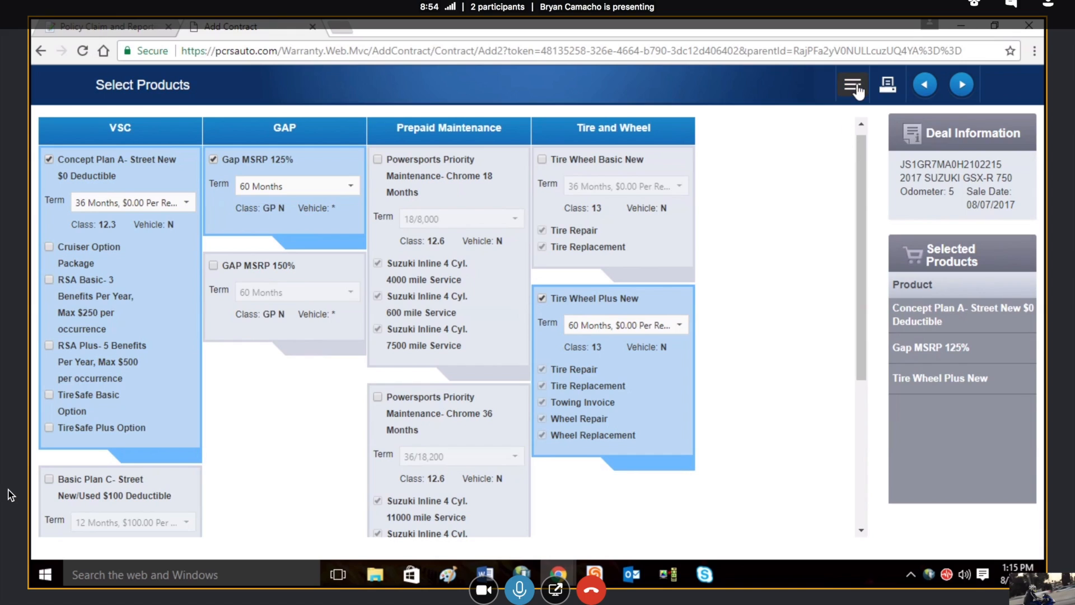
left_click(854, 87)
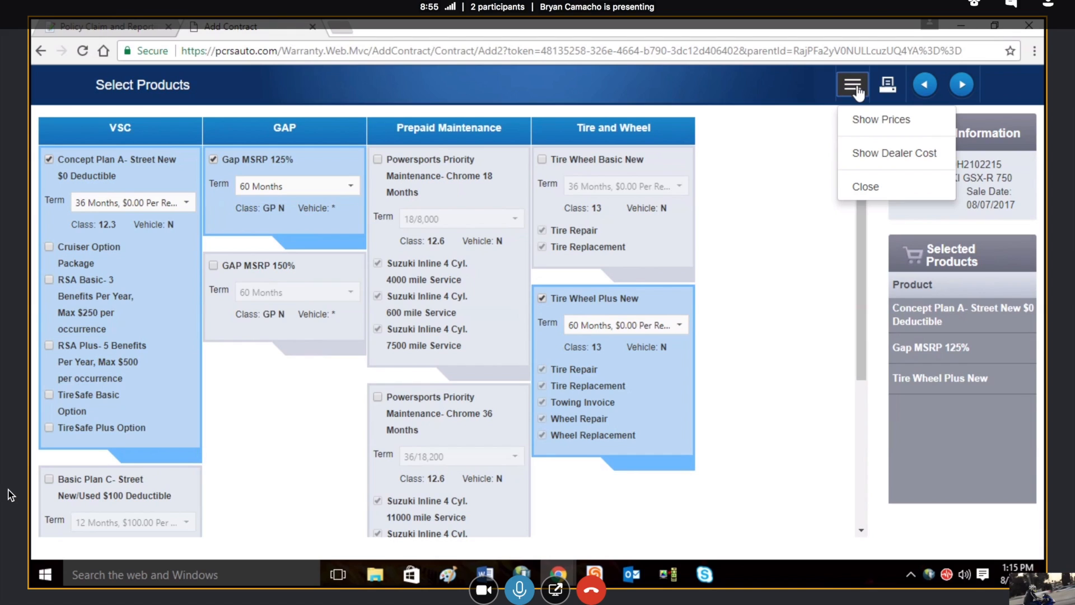
left_click(858, 121)
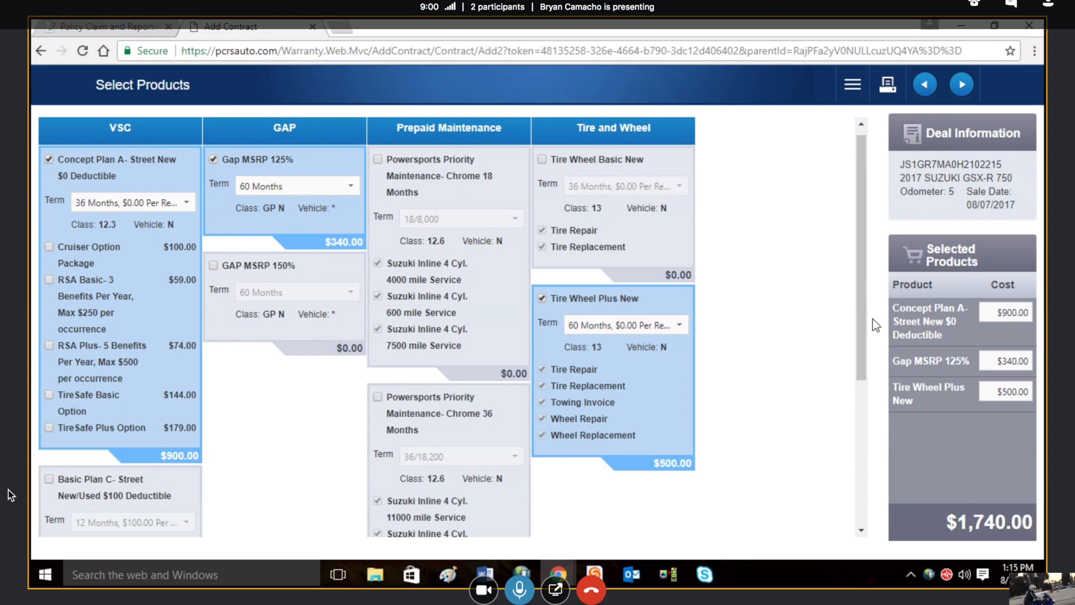
Step: Print the product menu with an additional product named PPm at a cost of 1000, marked as declined
left_click_drag(861, 314, 862, 226)
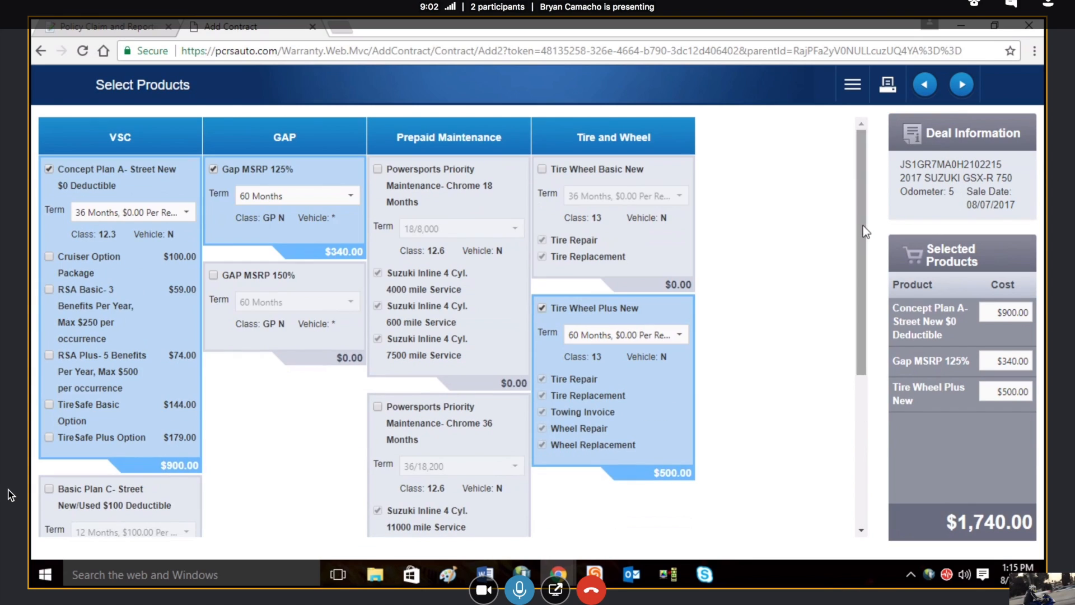
left_click(886, 94)
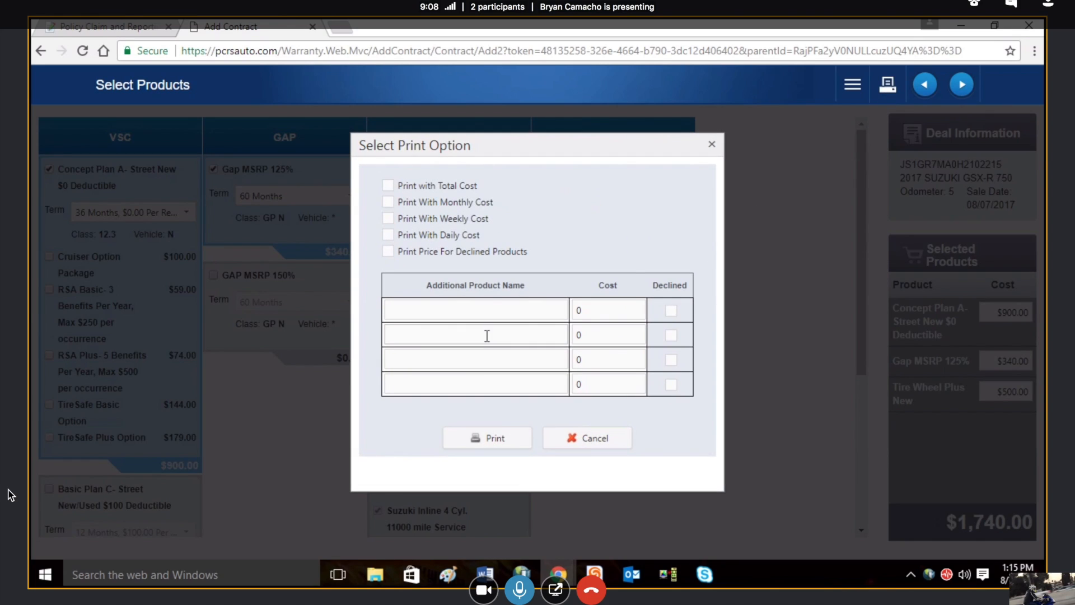
left_click(443, 315)
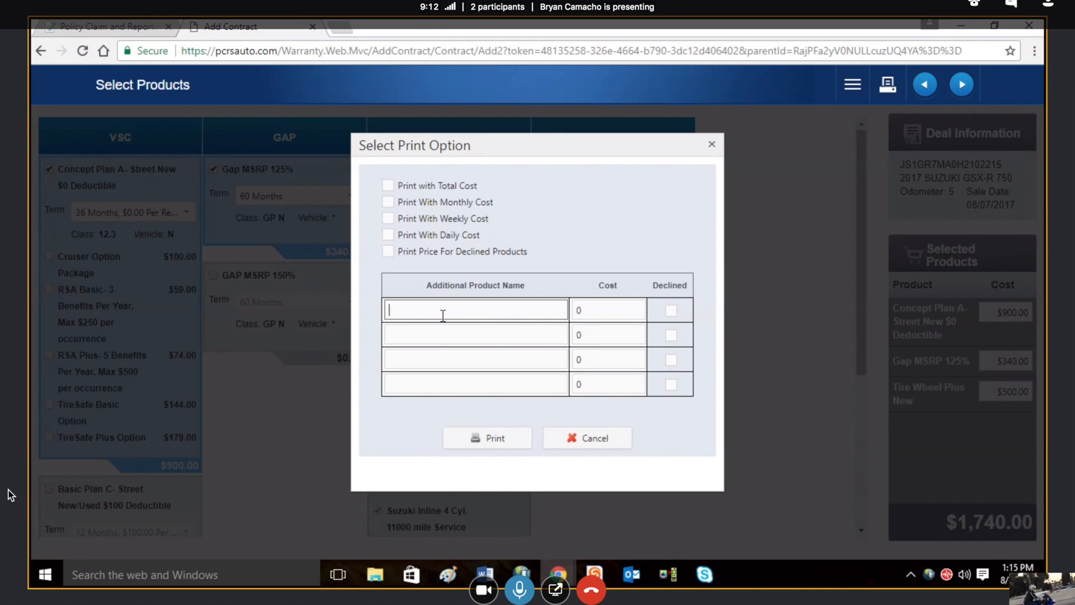
type("PPm")
key("Tab")
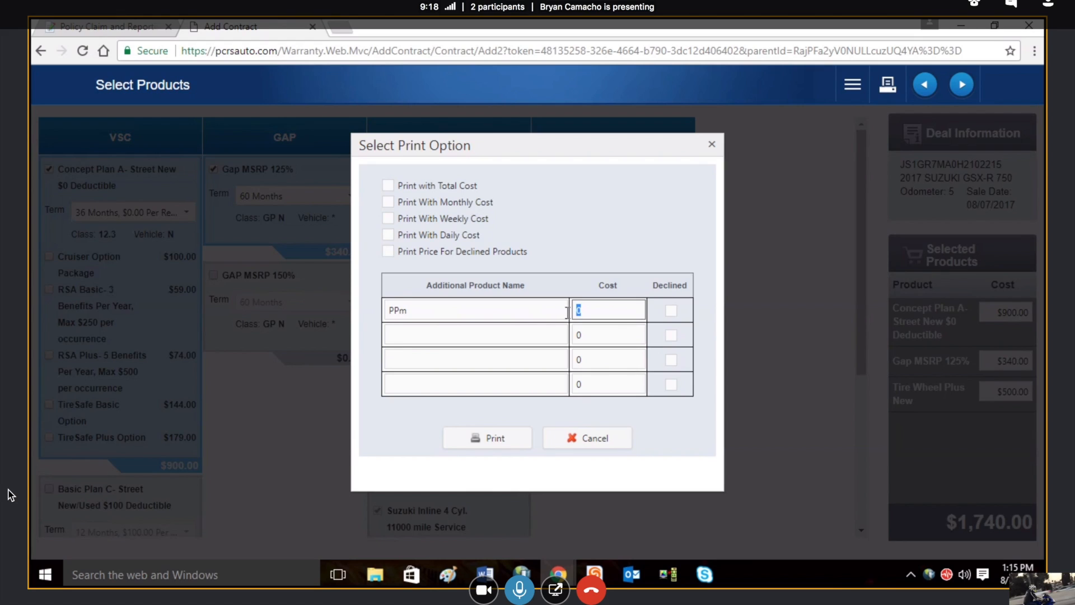
type("1000")
left_click(671, 311)
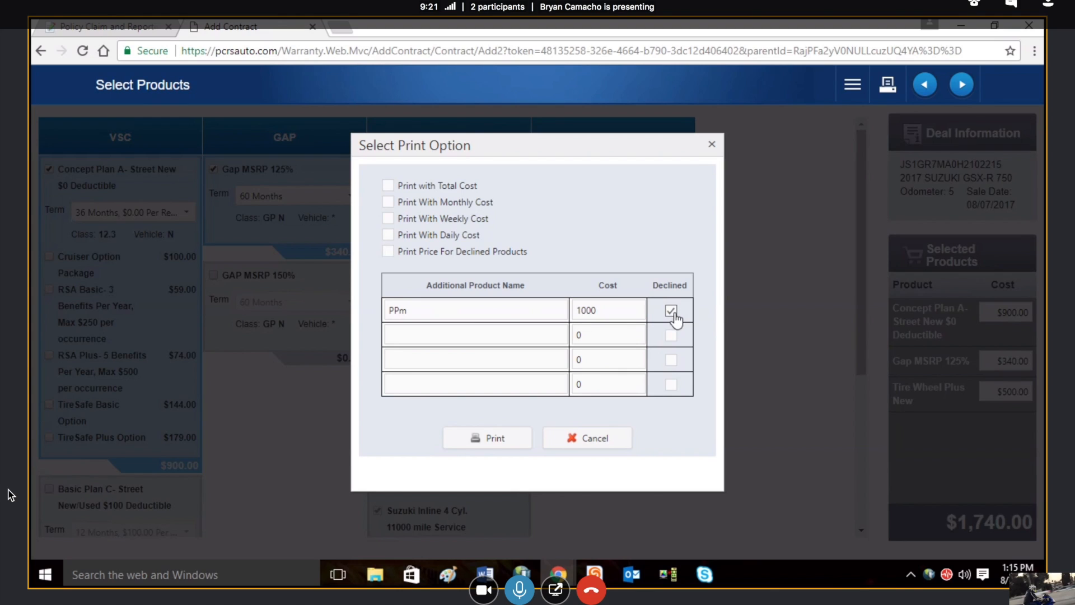
left_click(503, 442)
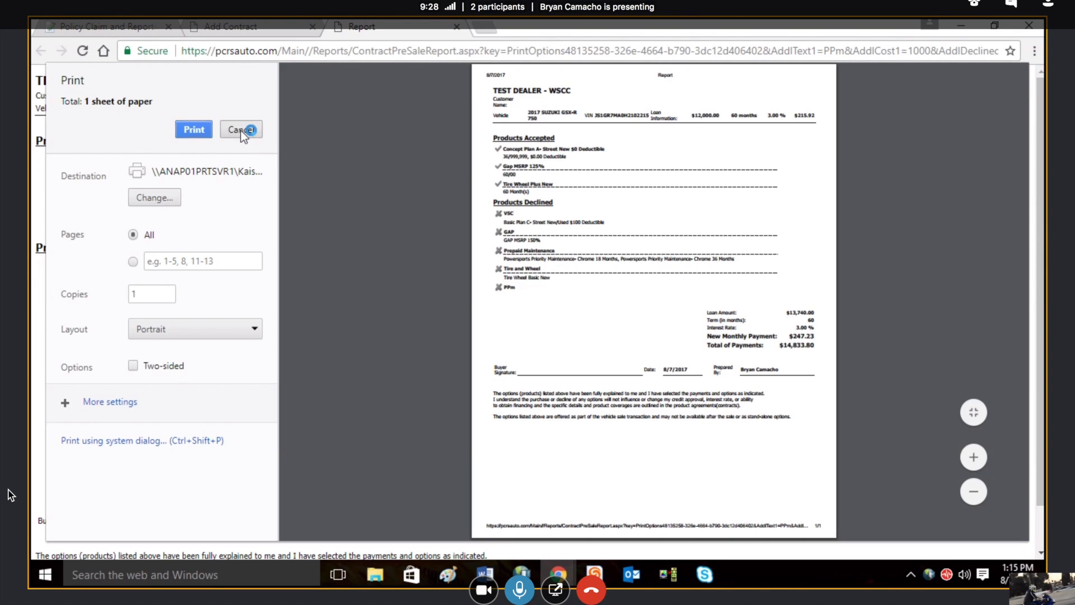
Step: Examine the declined PPm entry in the printed report, return to product selection and dismiss the print options
left_click(241, 131)
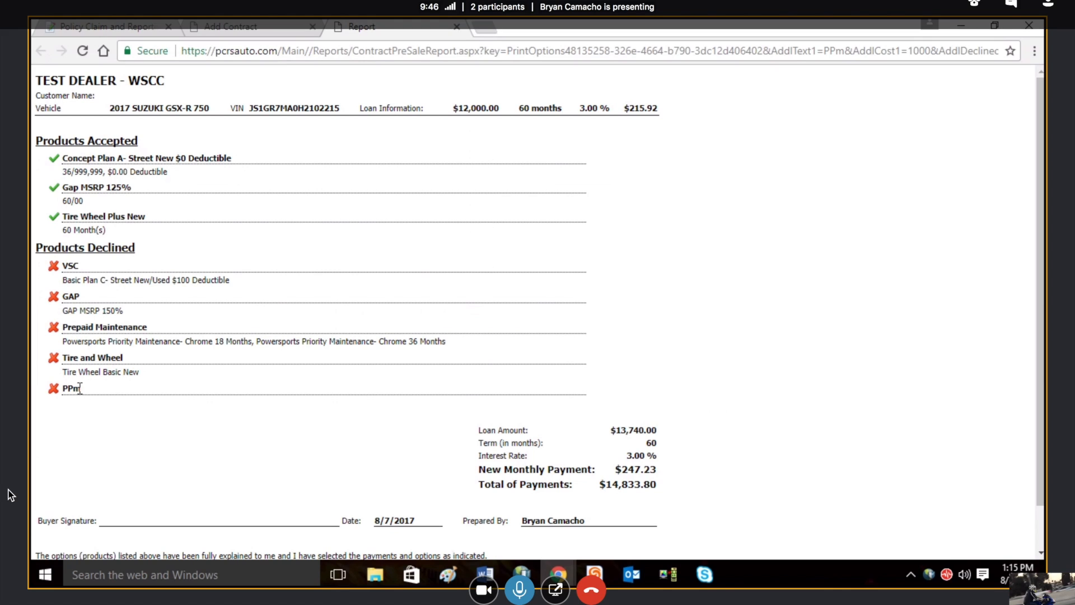
left_click_drag(72, 388, 47, 389)
left_click(117, 391)
left_click(217, 29)
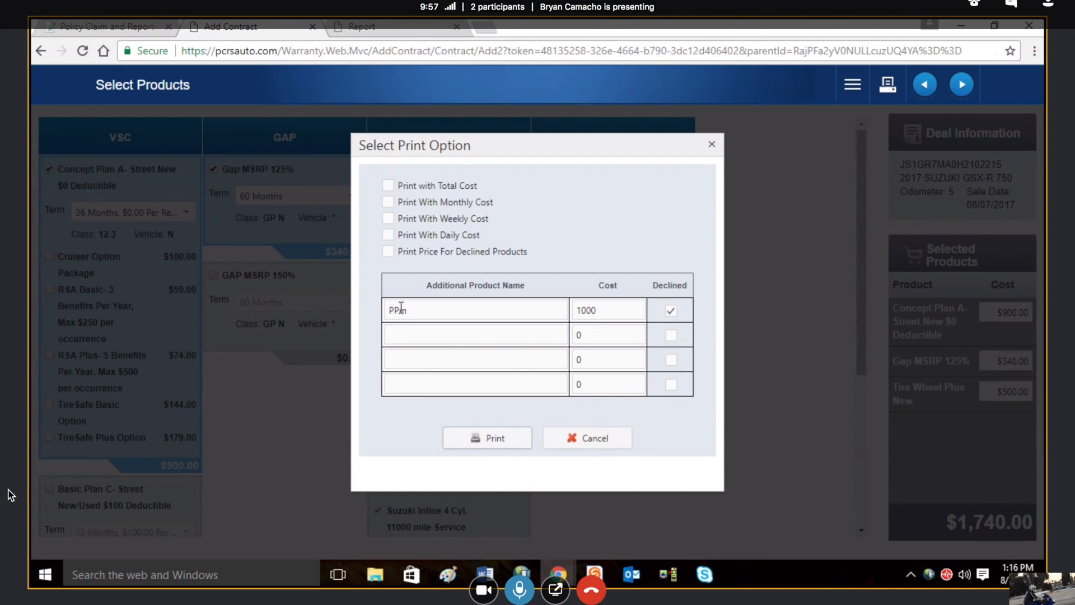
left_click(576, 438)
left_click_drag(861, 355, 862, 305)
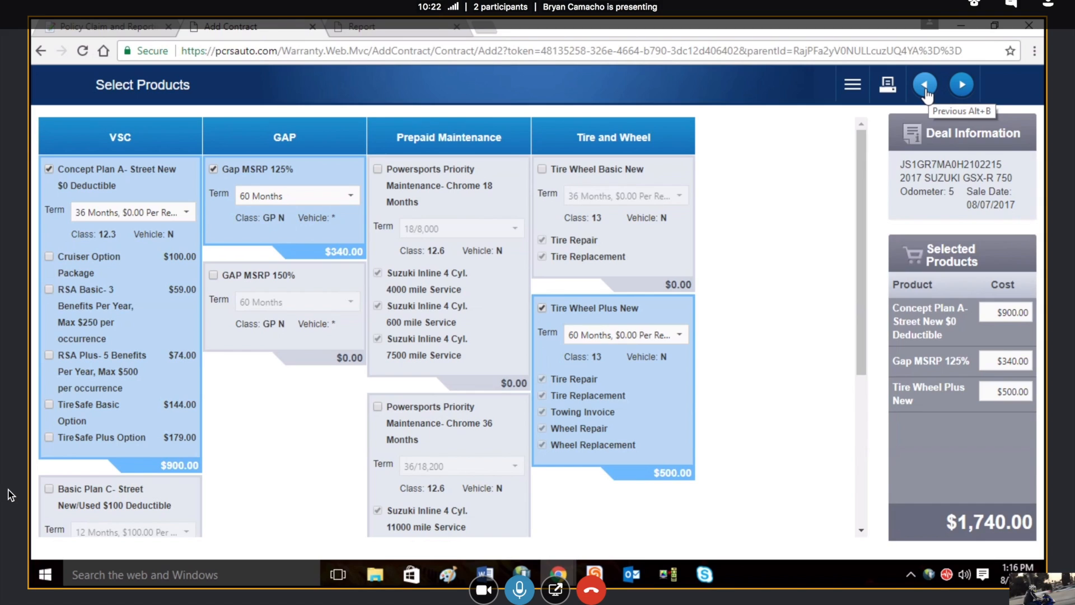
Step: Continue to the customer information page and enter the customer's first and last name
left_click(961, 85)
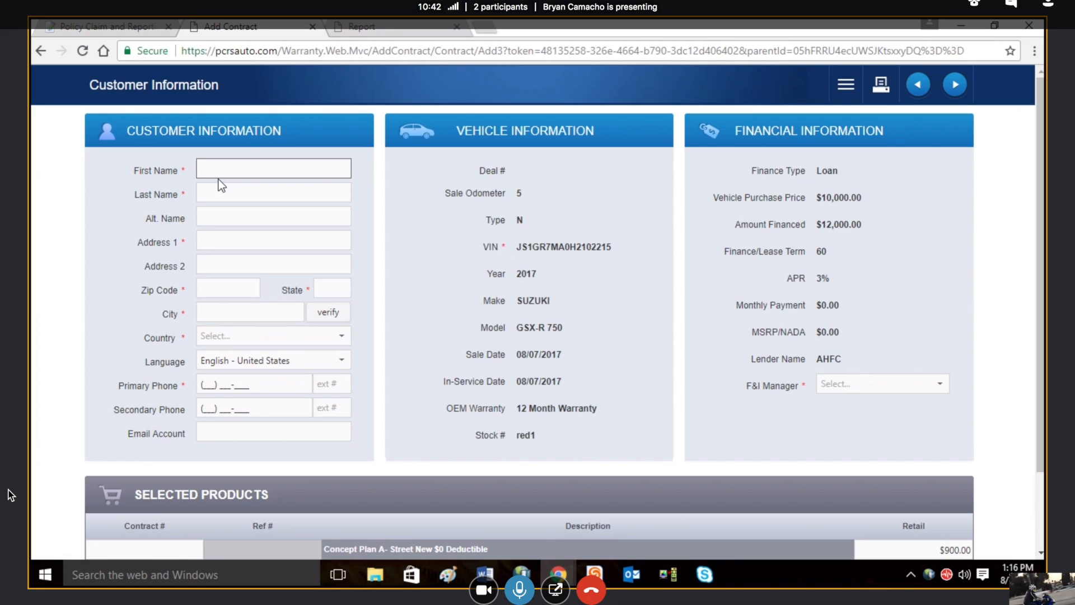
type("test")
key("Tab")
type("camacho")
key("Tab")
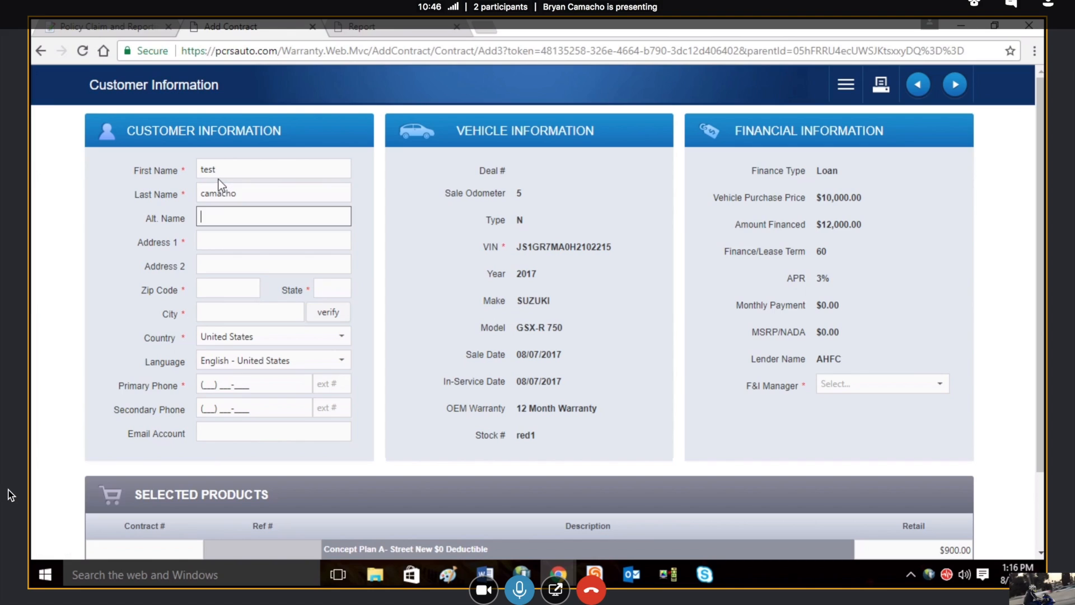
Step: Fill in the customer's street address, zip code and state, letting the city be completed
key("Tab")
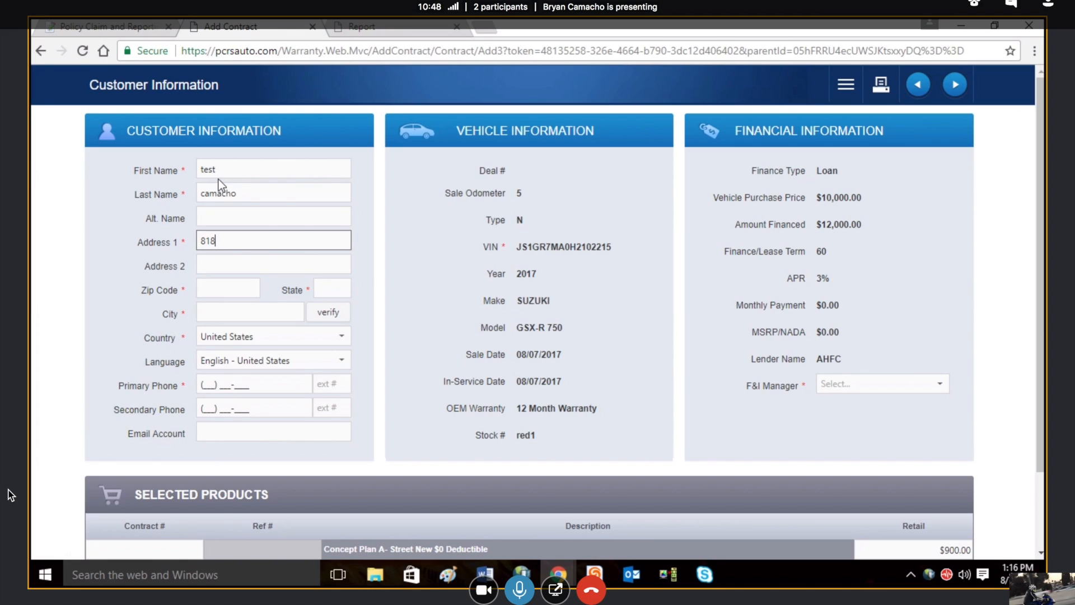
key("Tab")
key("Tab")
type("9281")
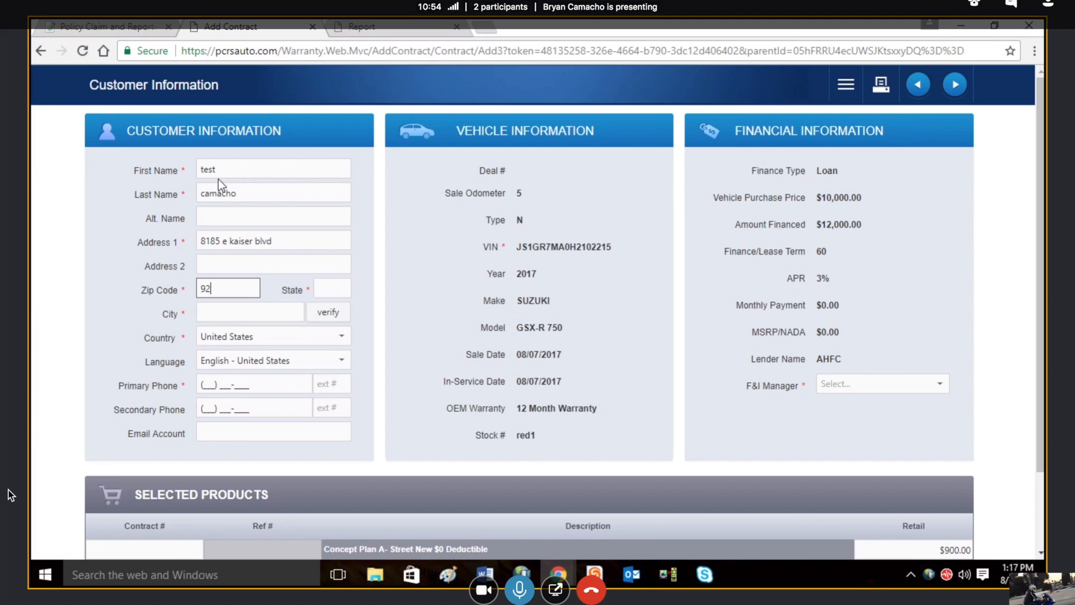
type("5")
key("Tab")
type("ca")
key("Tab")
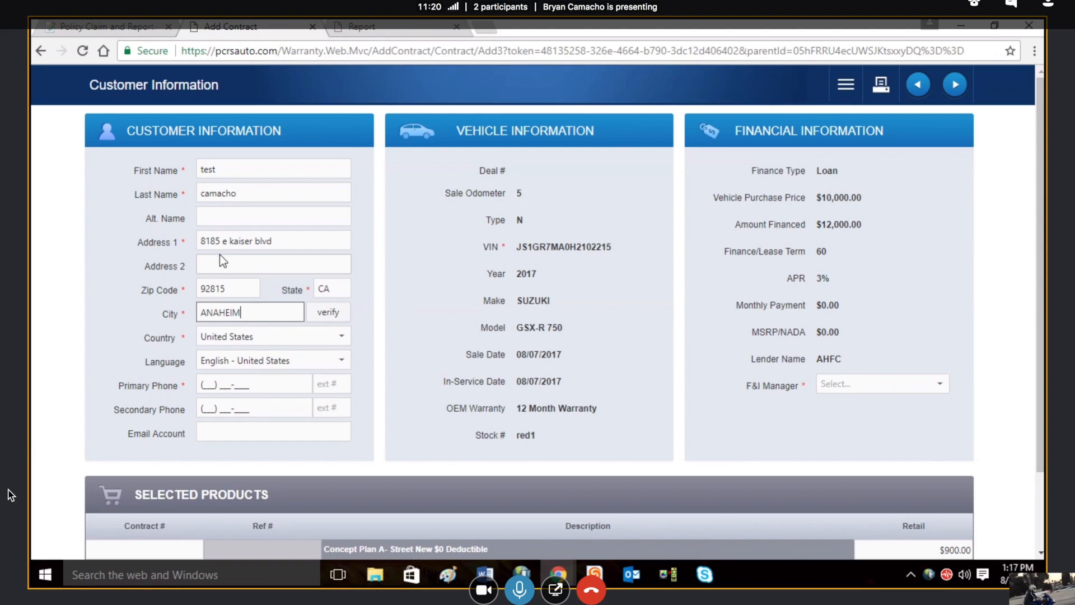
Step: Enter the customer's primary phone number and choose the first listed F&I manager
left_click(205, 383)
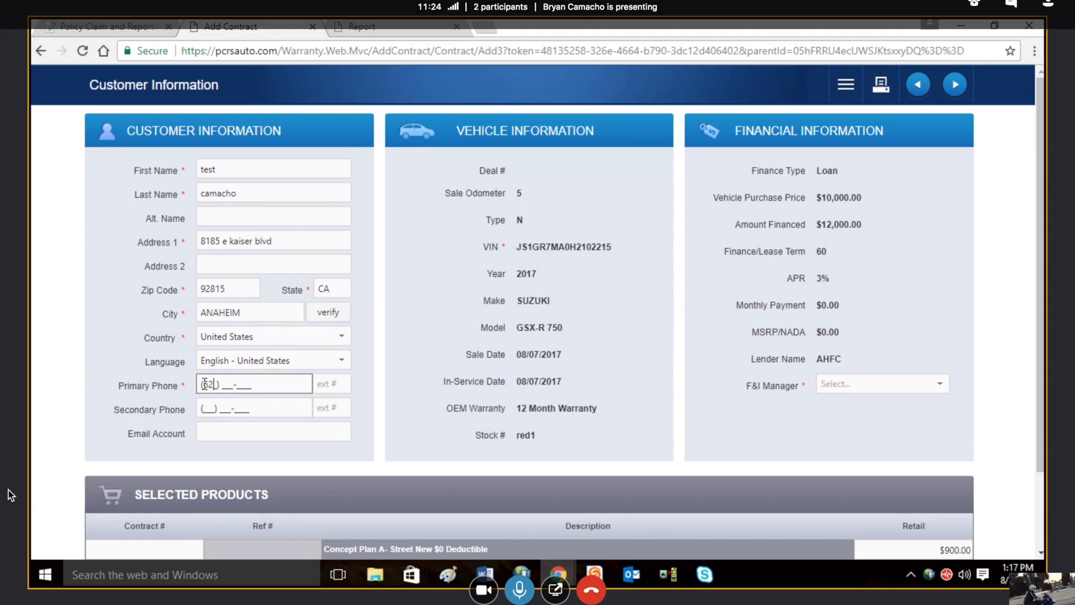
left_click(938, 386)
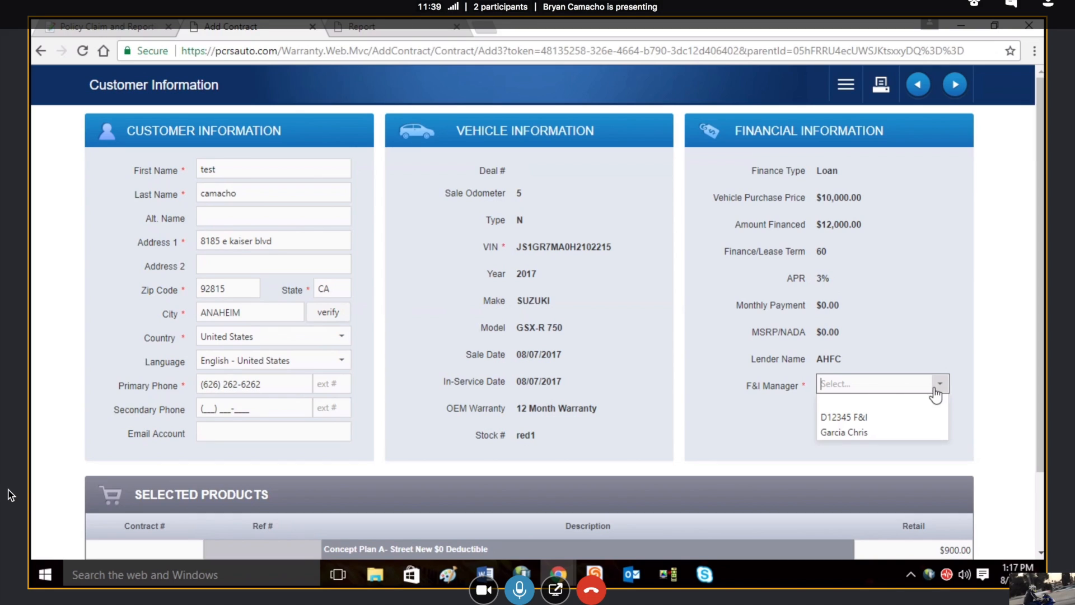
left_click(888, 425)
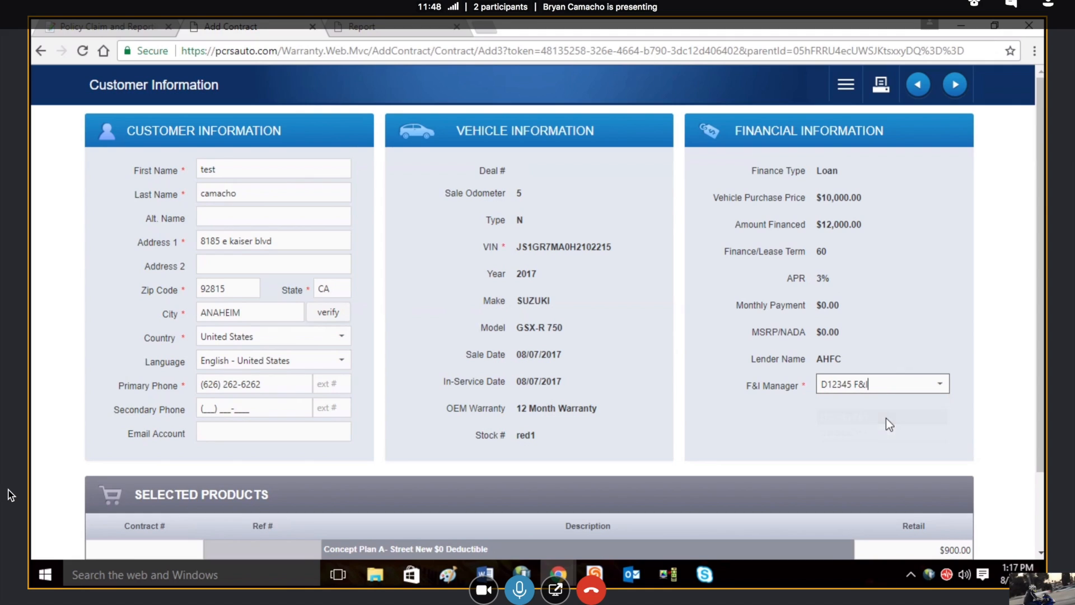
Step: Check the selected products table below the customer details and submit the contracts
left_click_drag(1042, 302, 1042, 434)
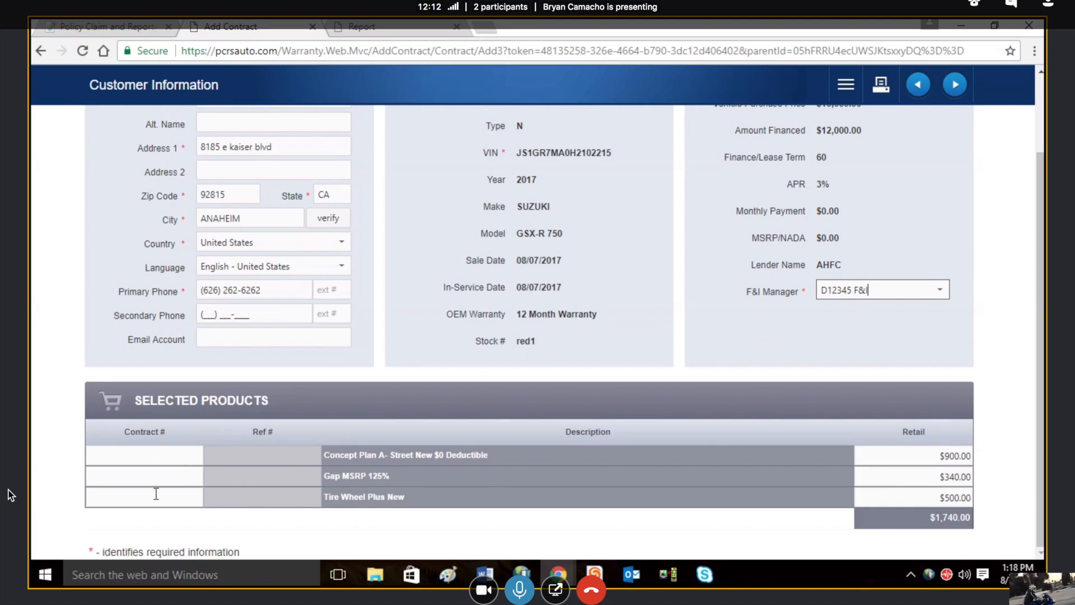
left_click_drag(1043, 332, 1045, 258)
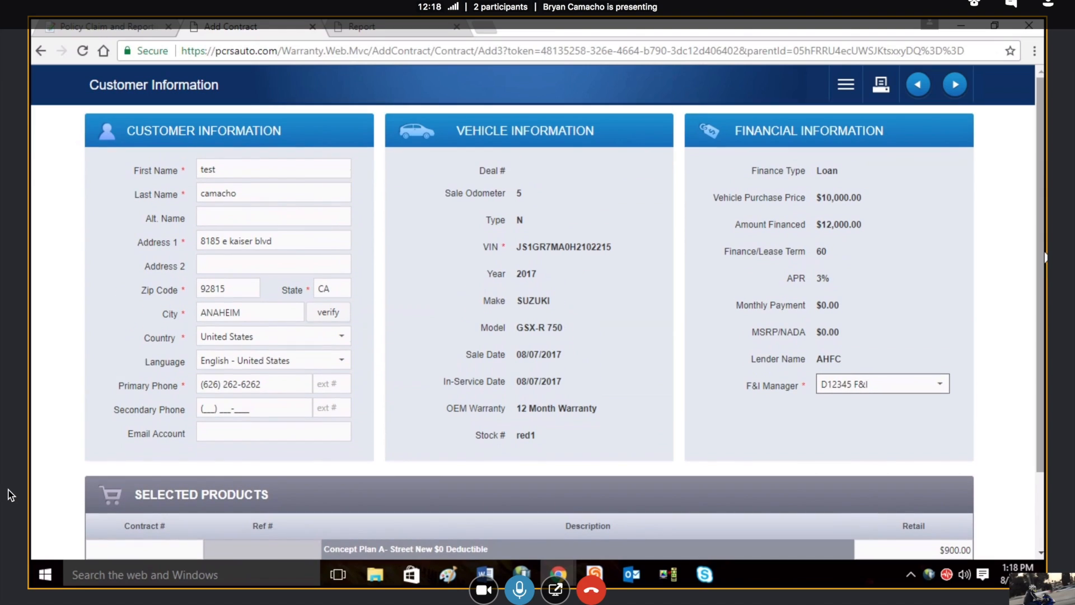
left_click(957, 95)
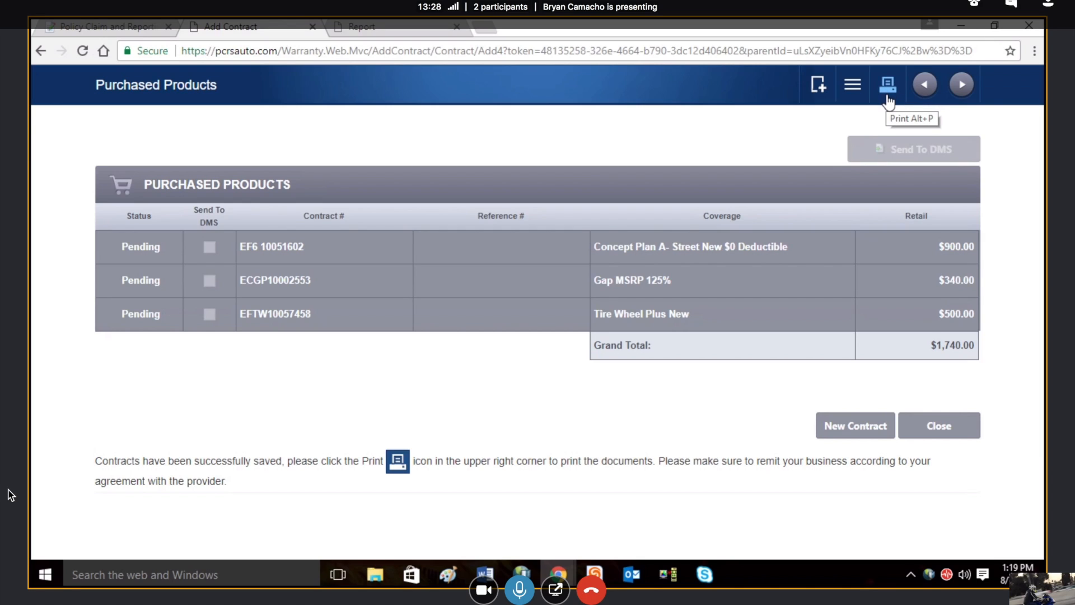
Step: Generate and look through the printable contract documents, and close the Purchased Products page
left_click(888, 94)
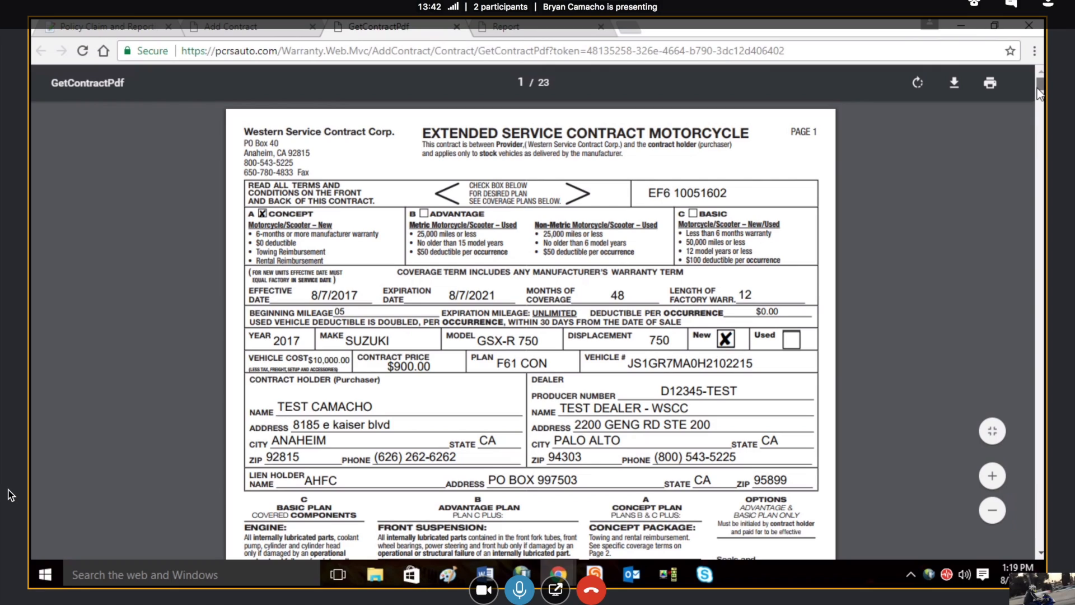
left_click_drag(1040, 94, 1040, 483)
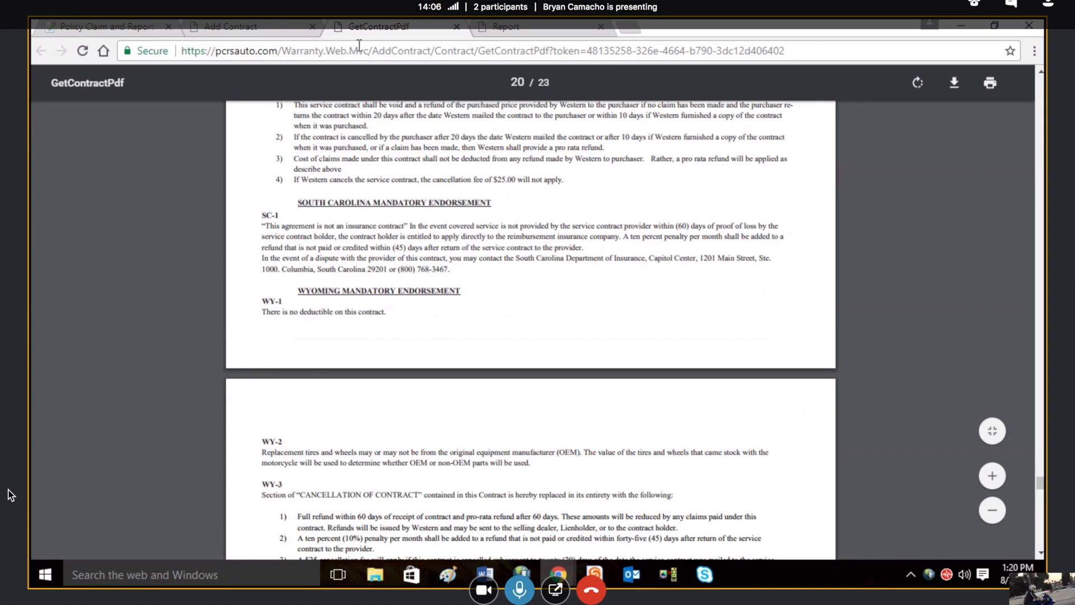
left_click(243, 29)
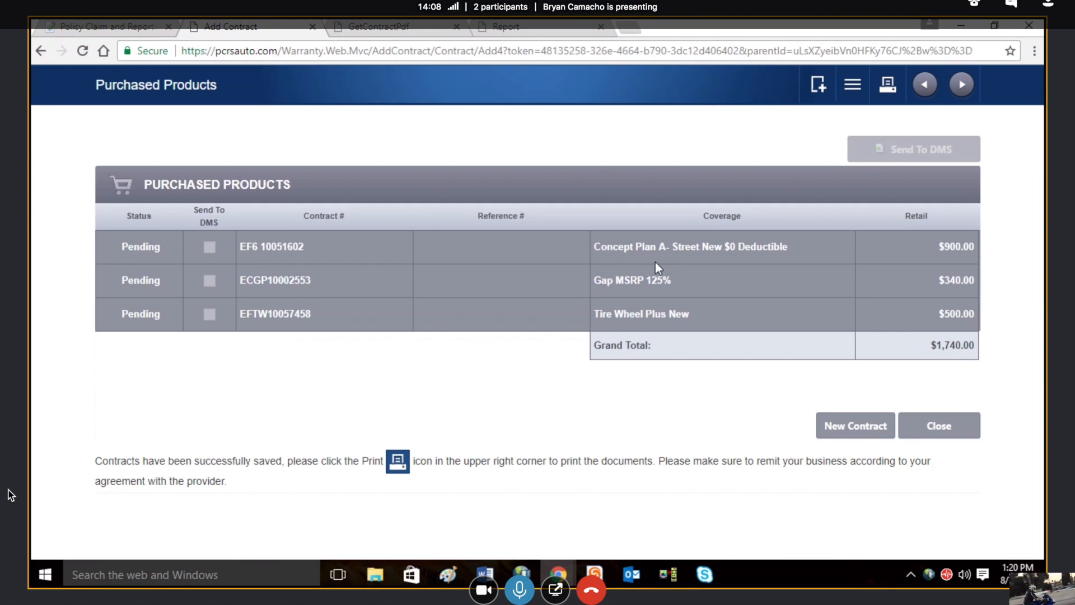
left_click(943, 432)
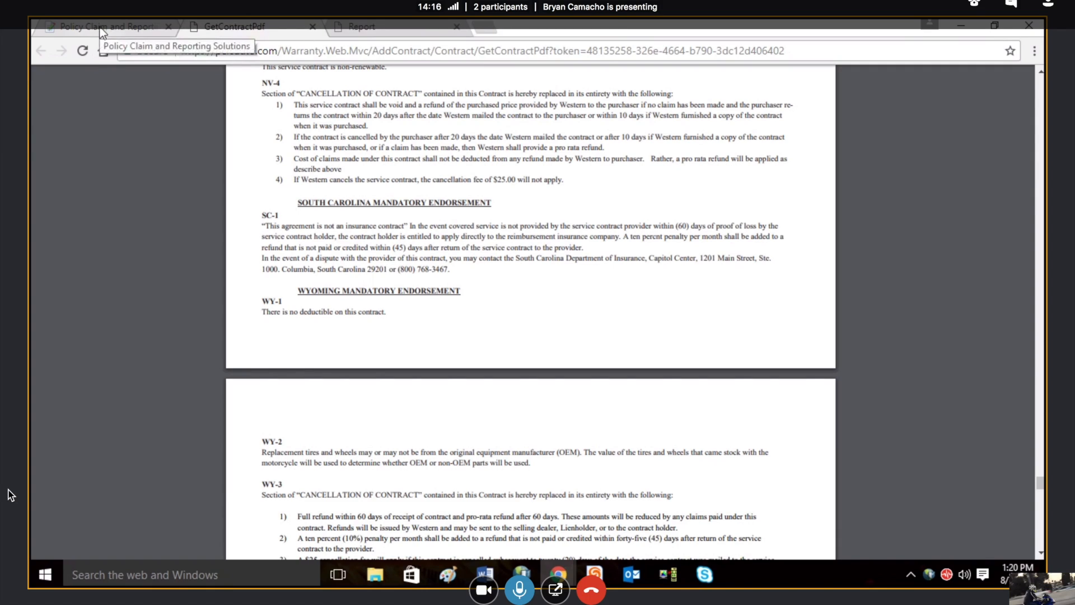
Step: Search the contracts from the main page and open the Tire and Wheel contract for stock number red1
left_click(101, 28)
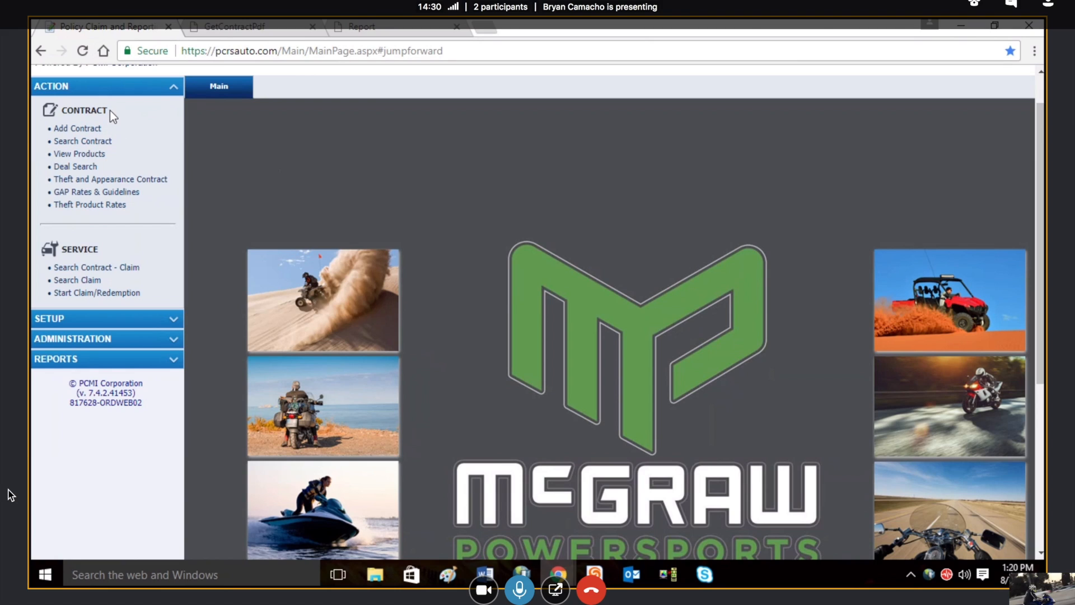
left_click(110, 142)
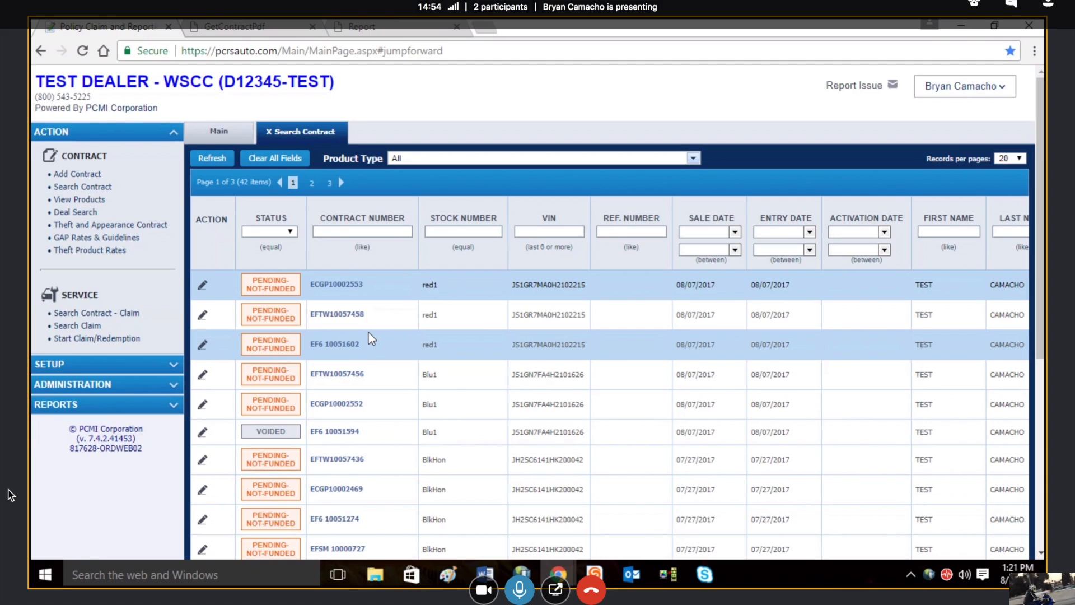
left_click(338, 315)
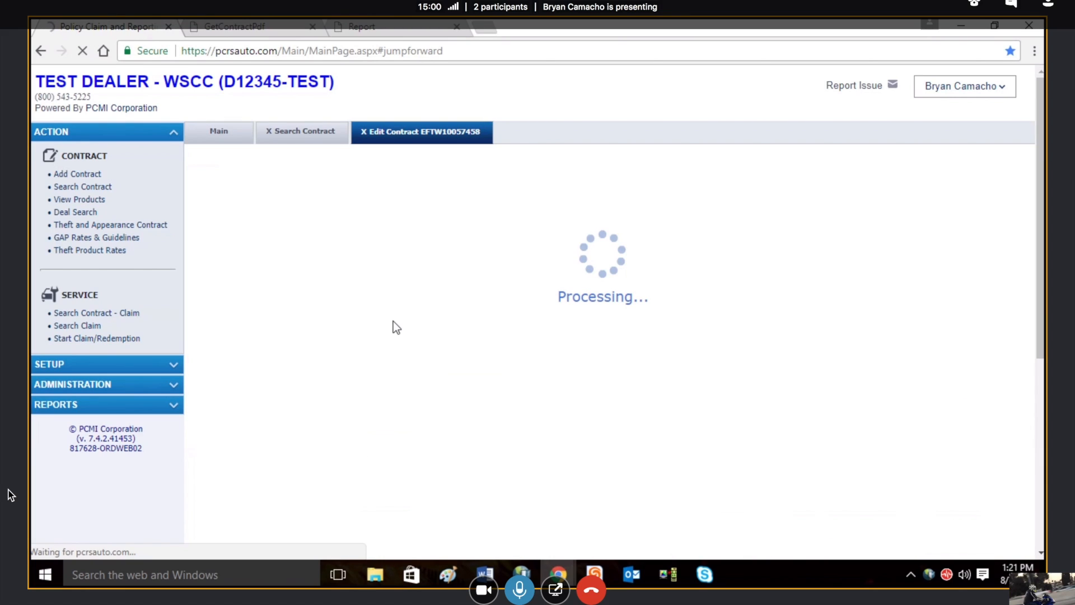
left_click_drag(1040, 300, 1040, 275)
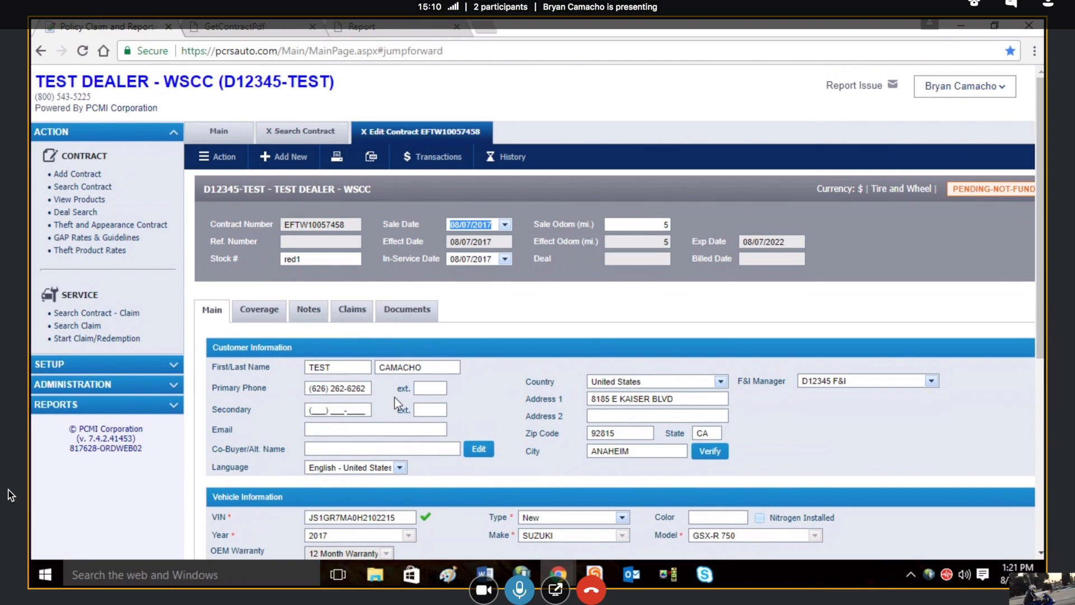
Step: Void the open Tire and Wheel contract
left_click(218, 157)
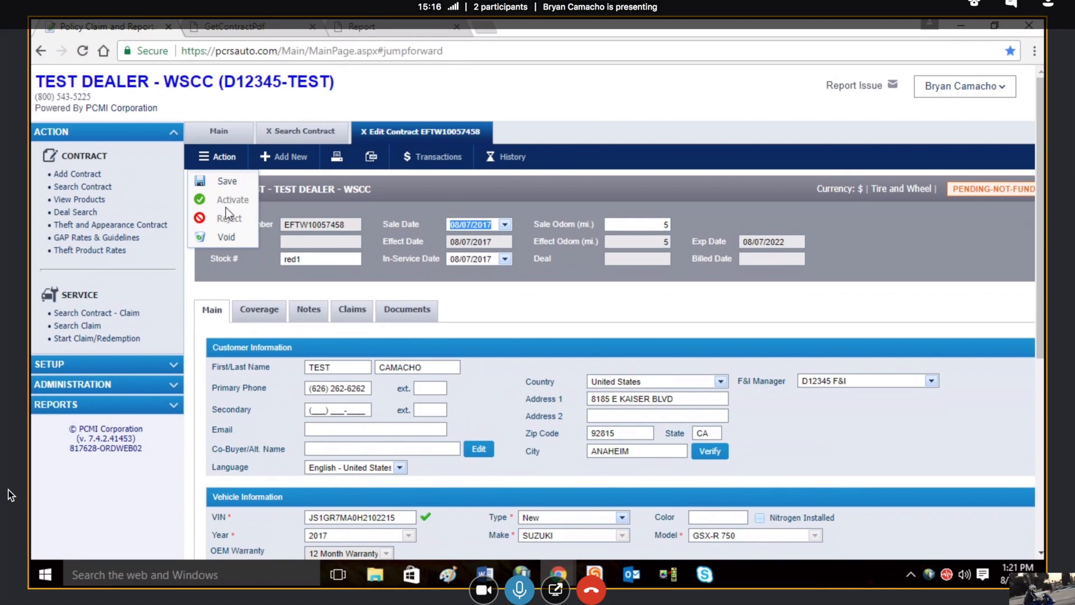
left_click(221, 241)
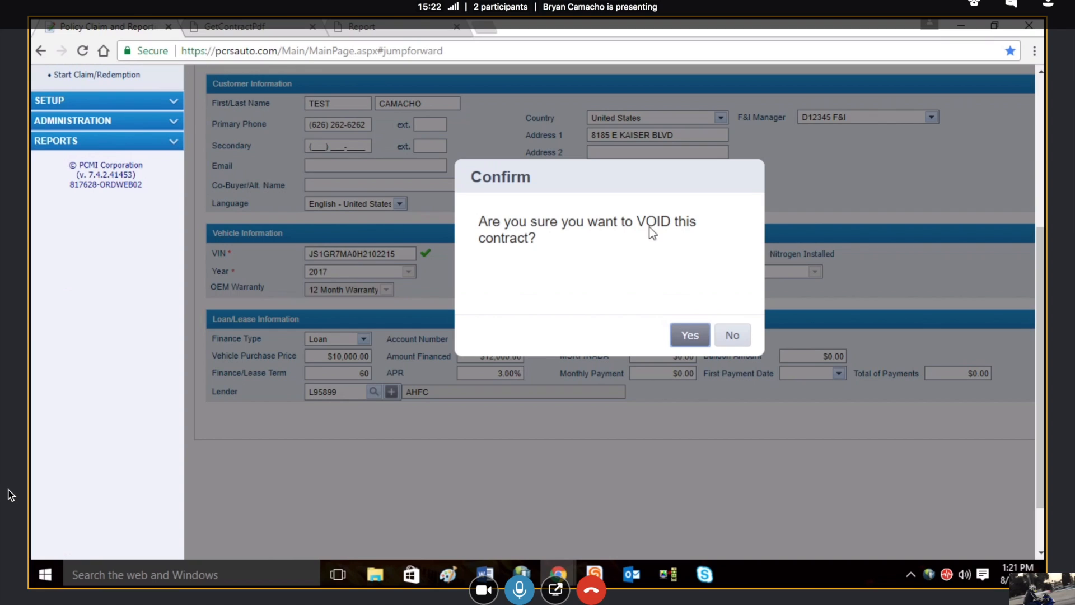
left_click(687, 339)
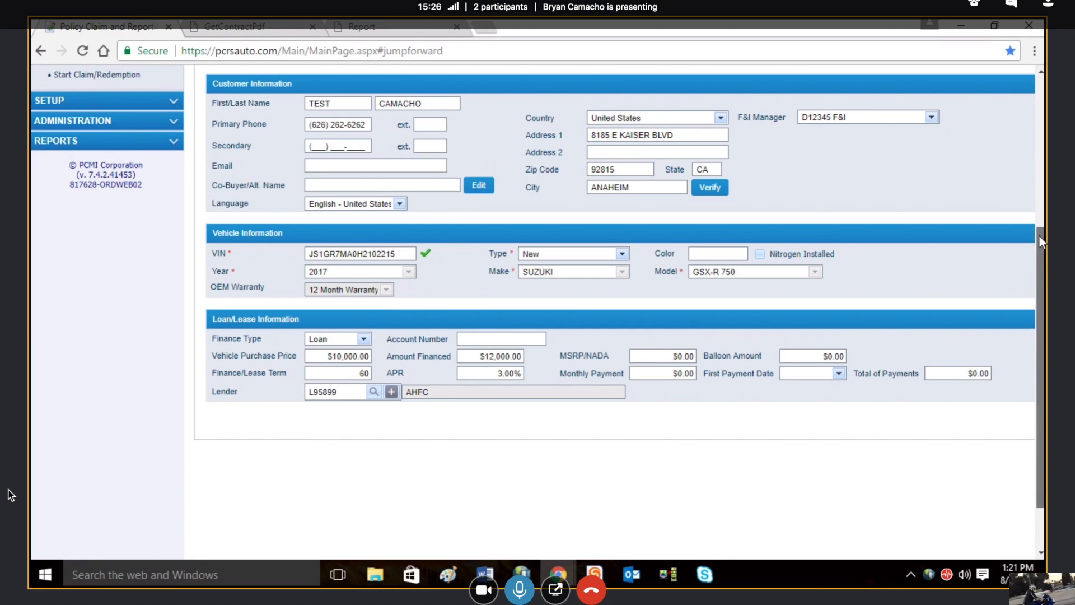
left_click_drag(1040, 228, 1037, 84)
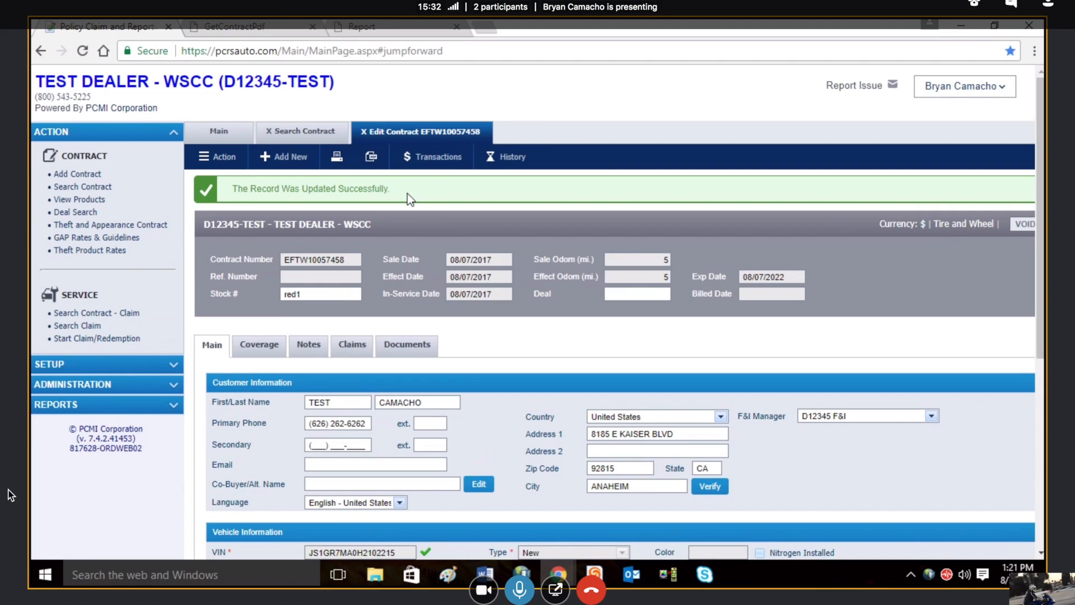
Step: Save the voided contract and return to the contract search list
mouse_move(222, 156)
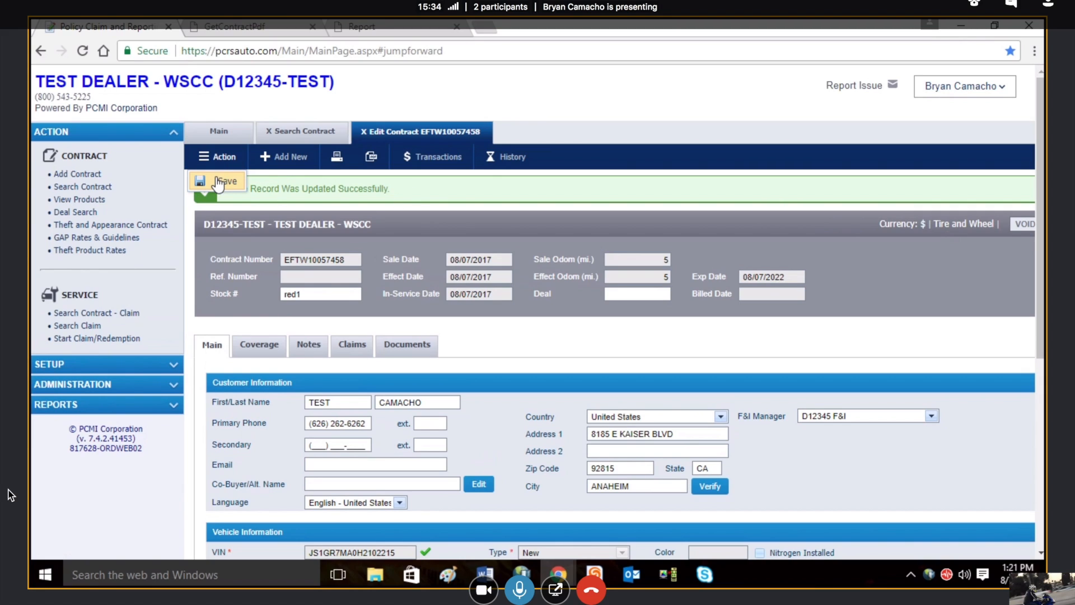
left_click(218, 184)
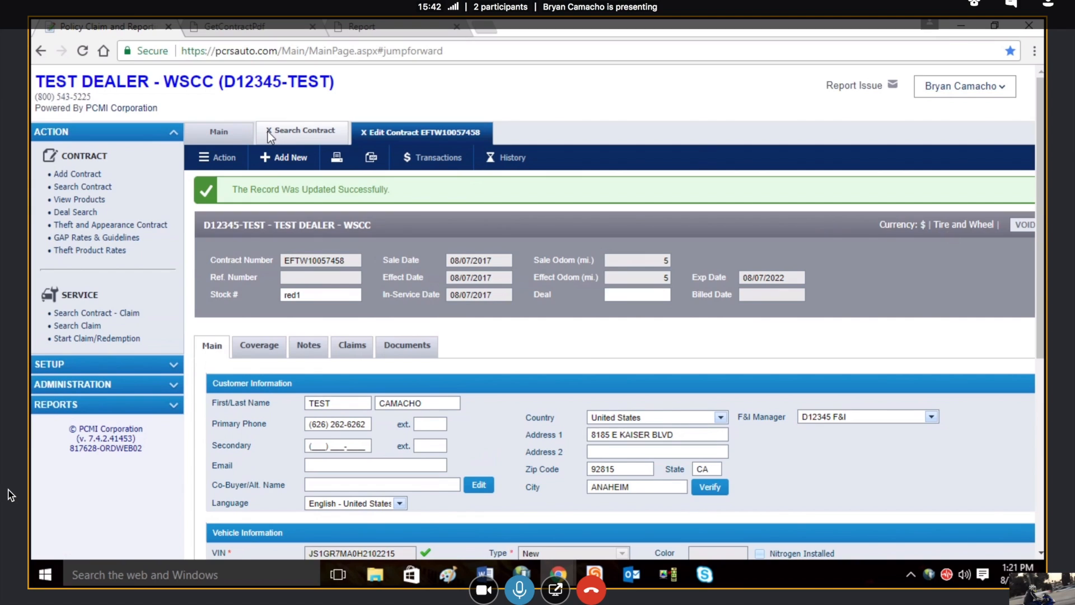
left_click(268, 132)
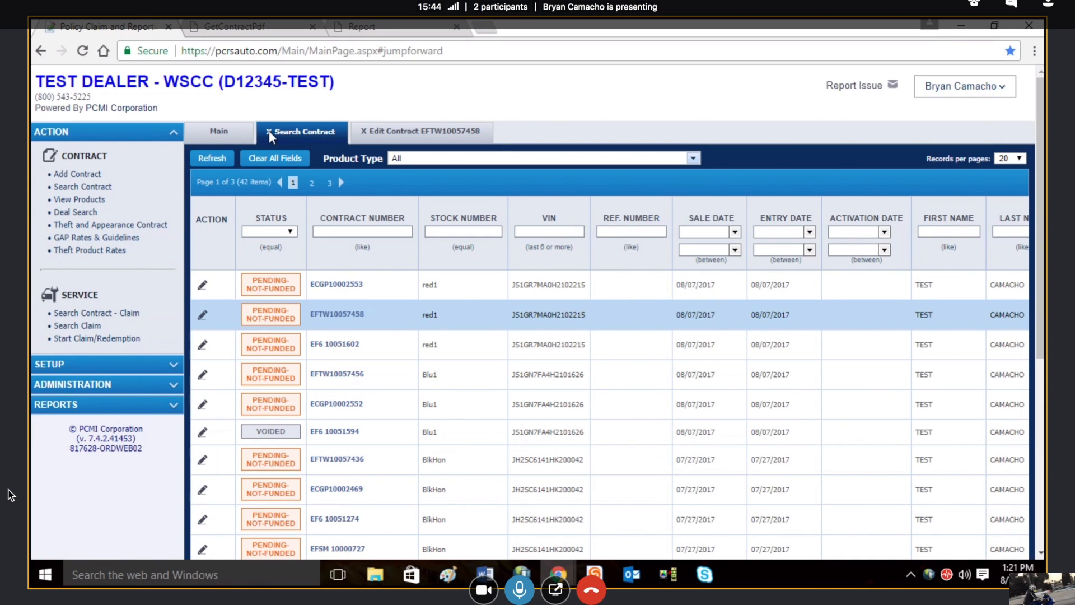
Step: Reopen the contract search for a refreshed list and close the edit page of the voided Tire and Wheel contract
left_click(269, 132)
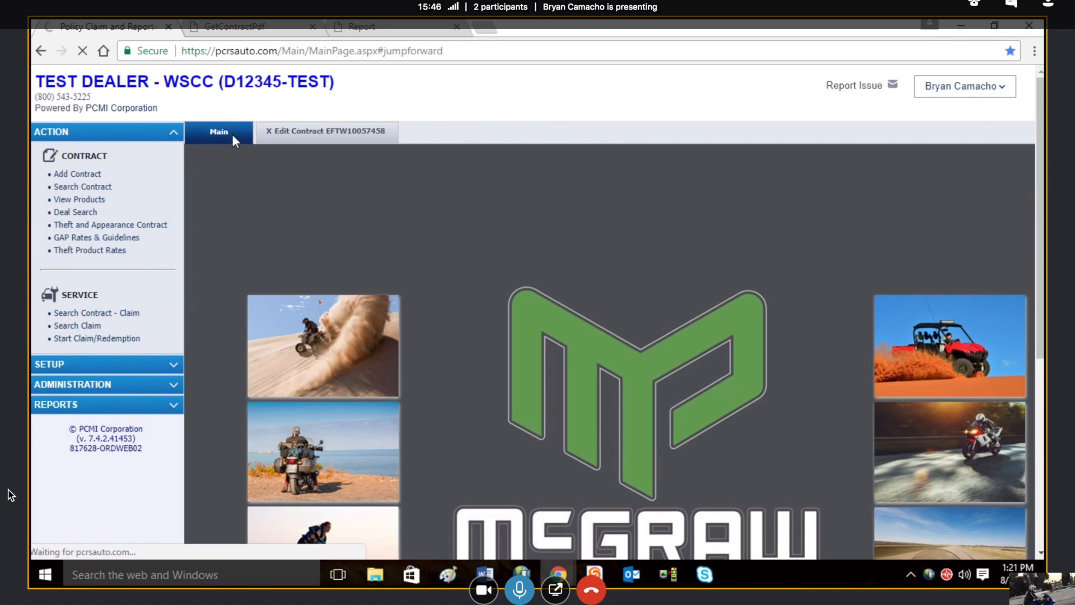
left_click(93, 188)
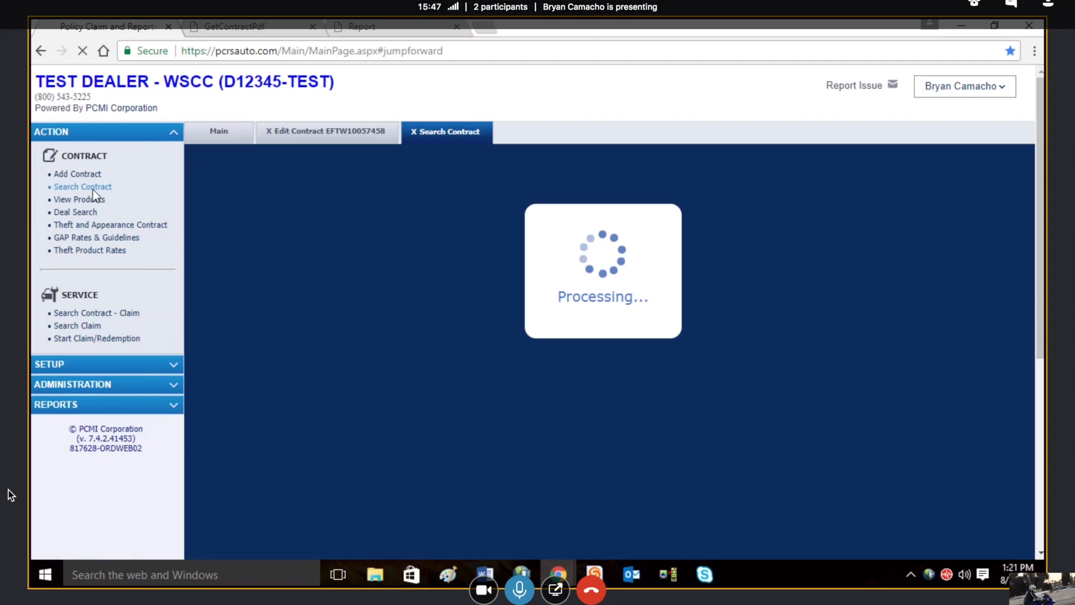
left_click(270, 136)
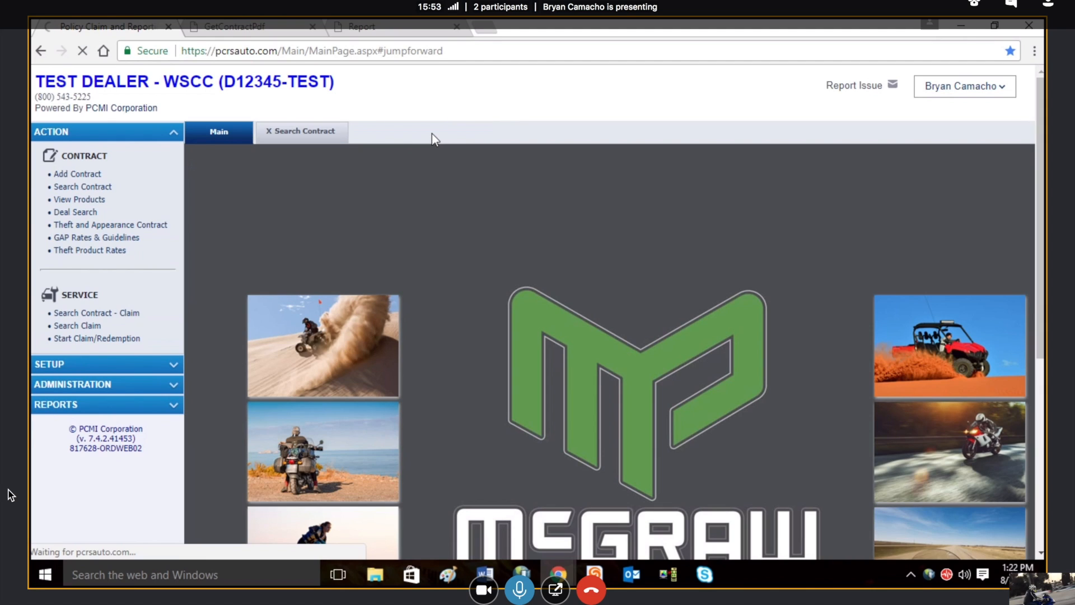
left_click(297, 134)
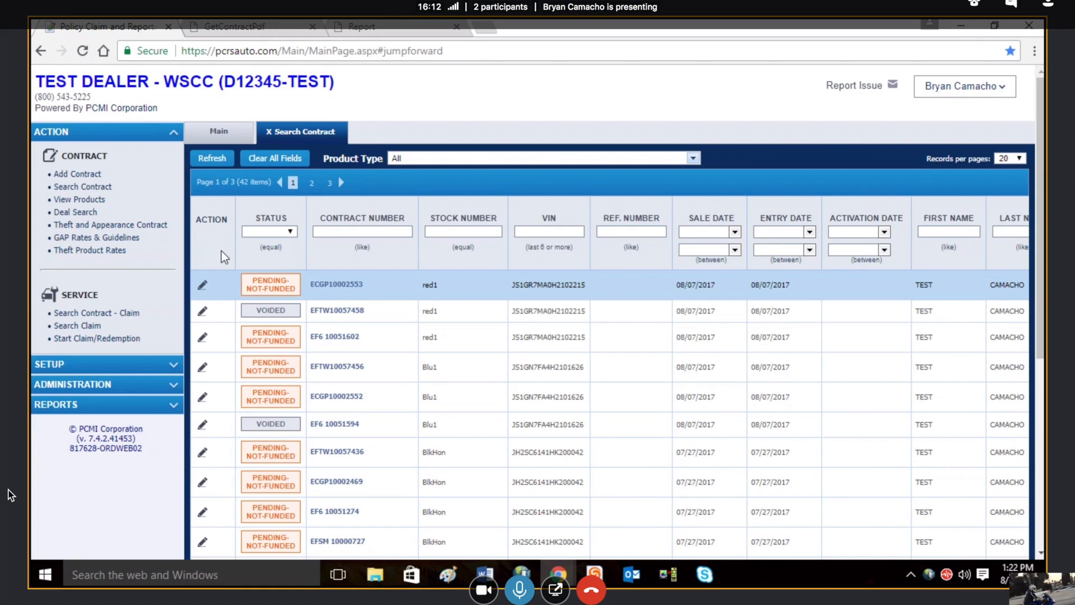
Step: Start a new user record in the setup section and set its role template to Dealer WSC Admin
left_click(170, 137)
left_click(167, 156)
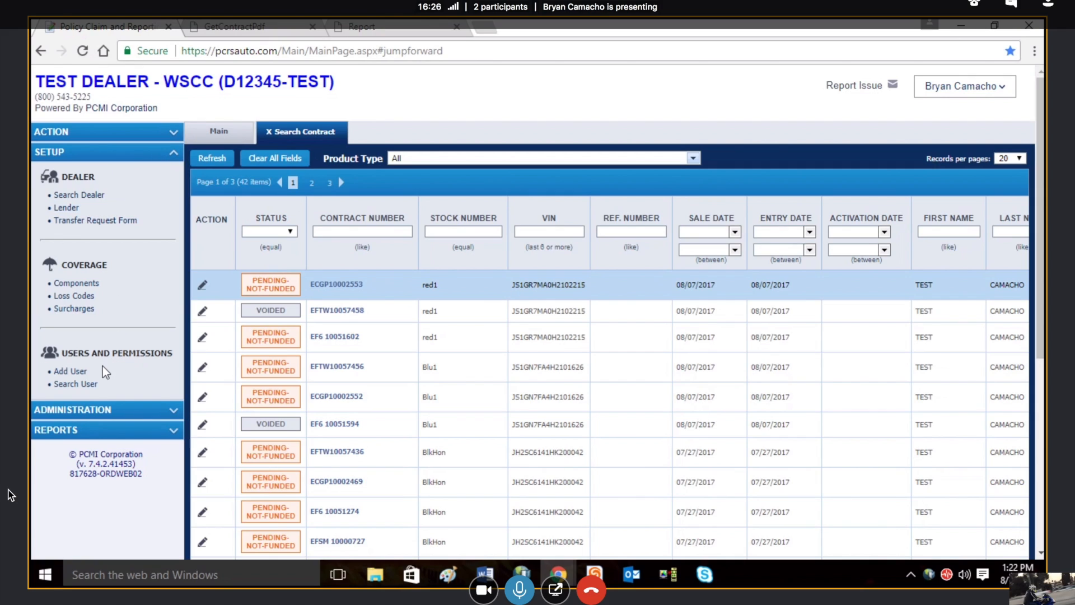
left_click(79, 371)
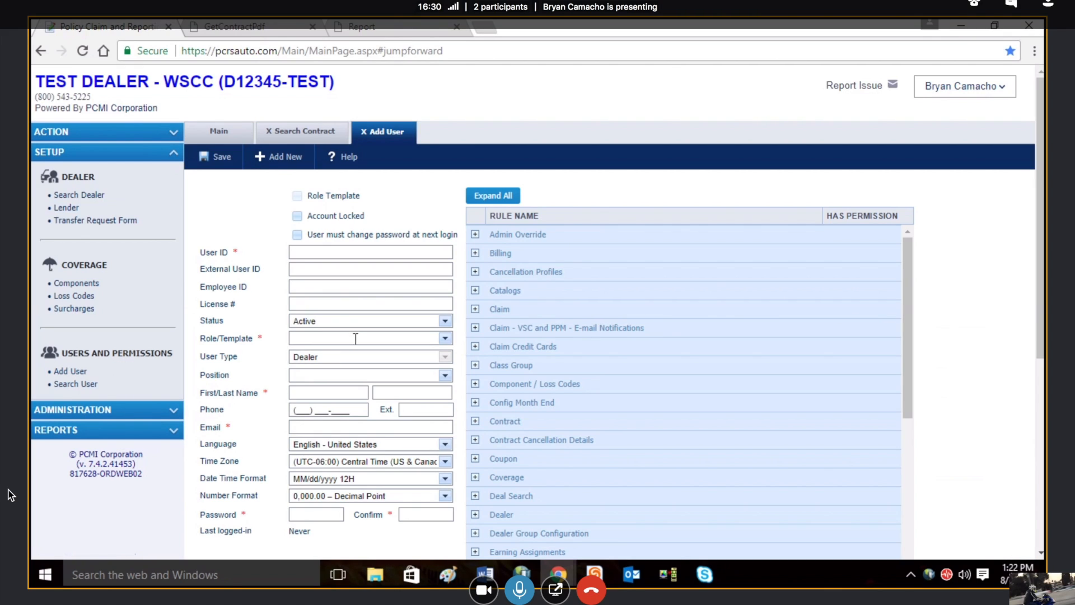
left_click_drag(1038, 232, 1039, 261)
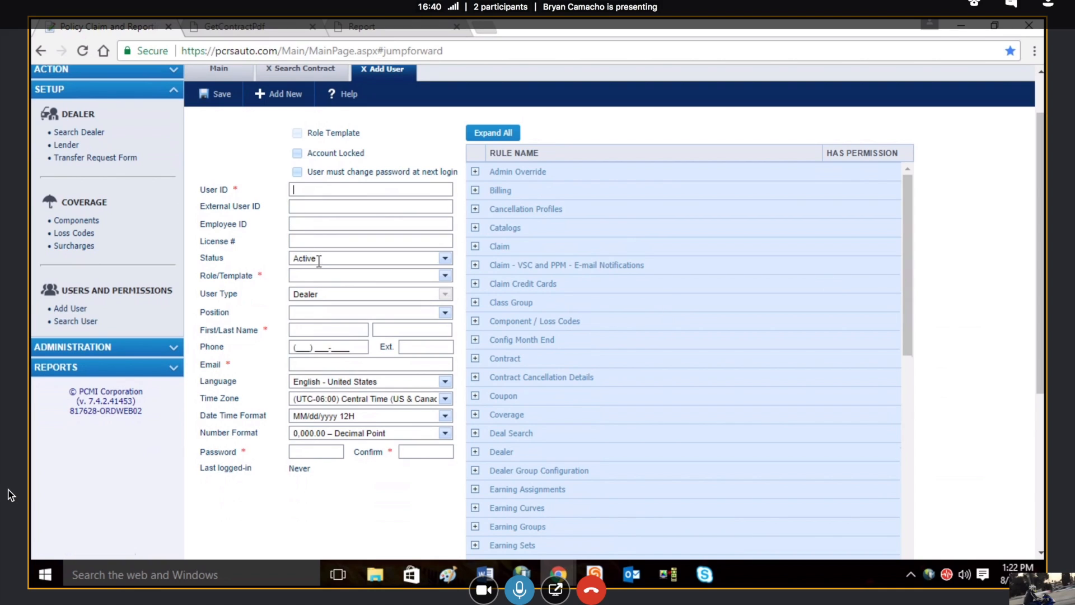
left_click(319, 274)
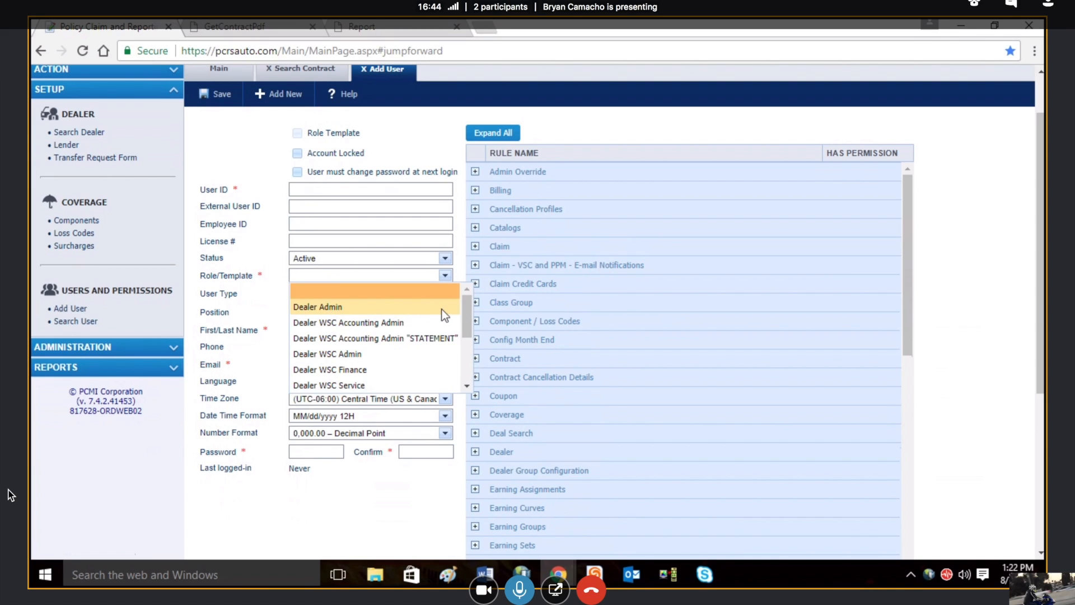
left_click_drag(463, 313, 465, 359)
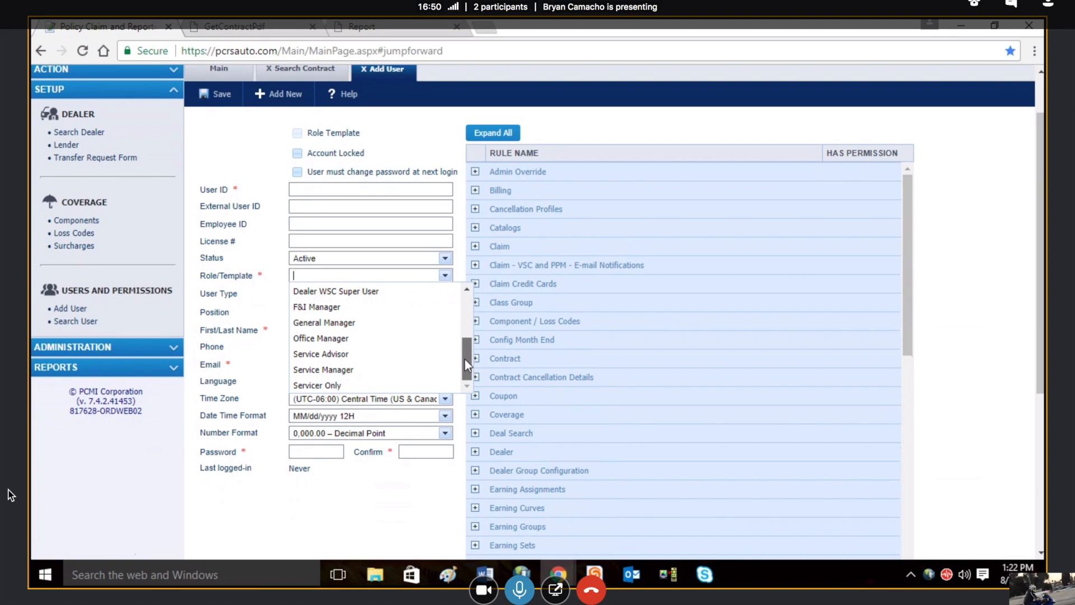
left_click_drag(465, 365, 460, 313)
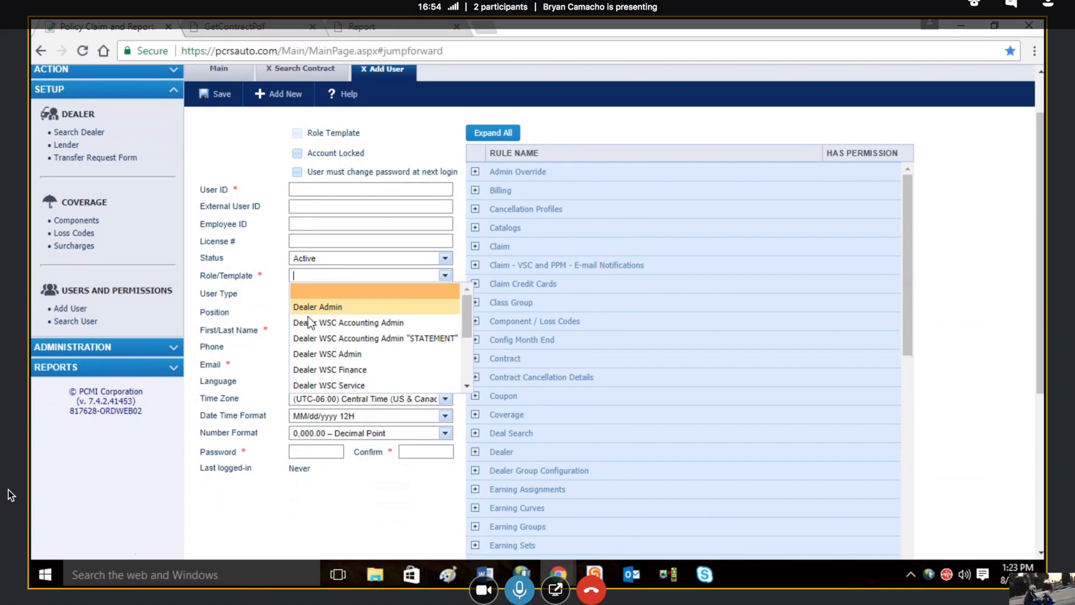
left_click(318, 354)
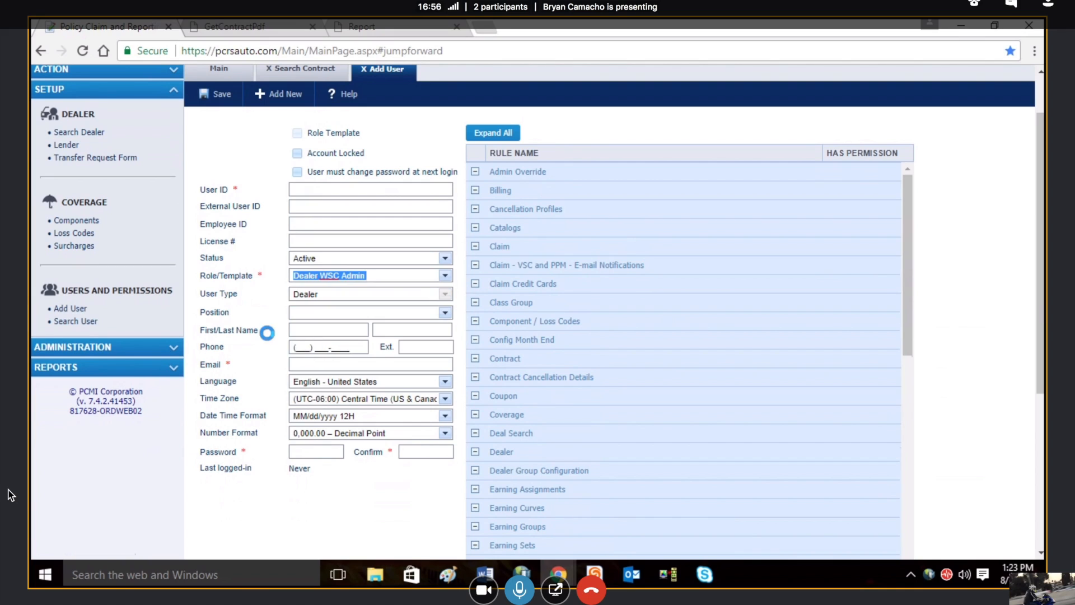
left_click(312, 329)
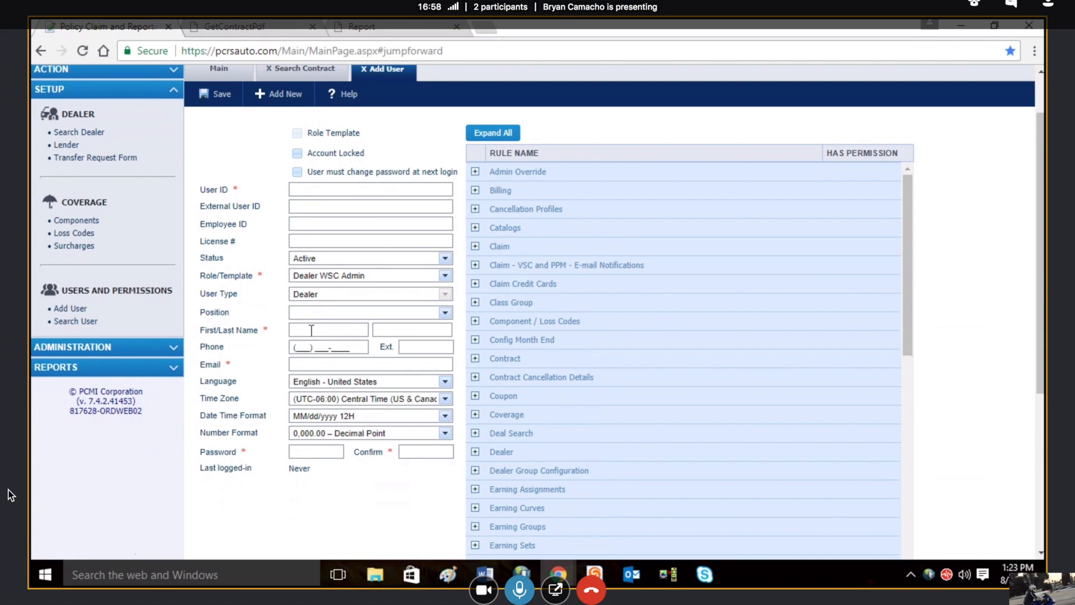
left_click(334, 188)
Step: Open the signed-in user's record from the user search and set its role template to F&I Manager
left_click(84, 322)
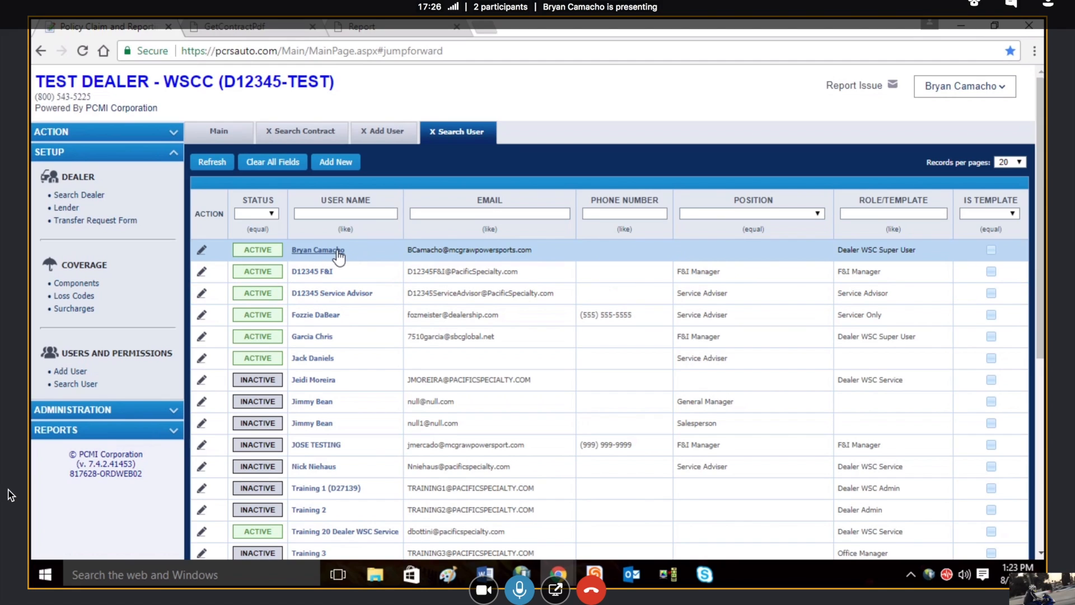
left_click(328, 252)
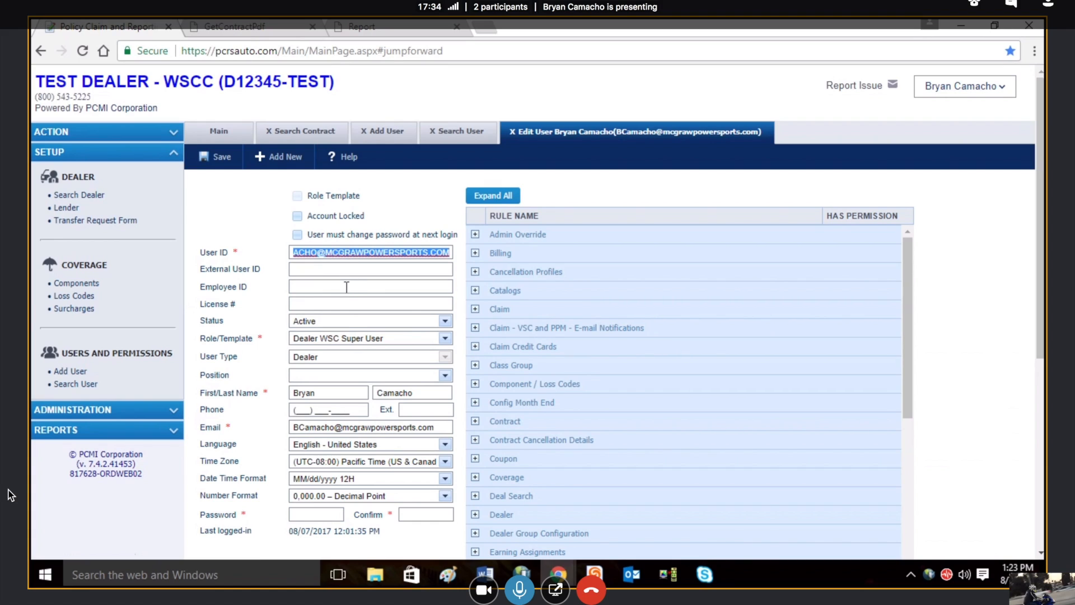
left_click(445, 338)
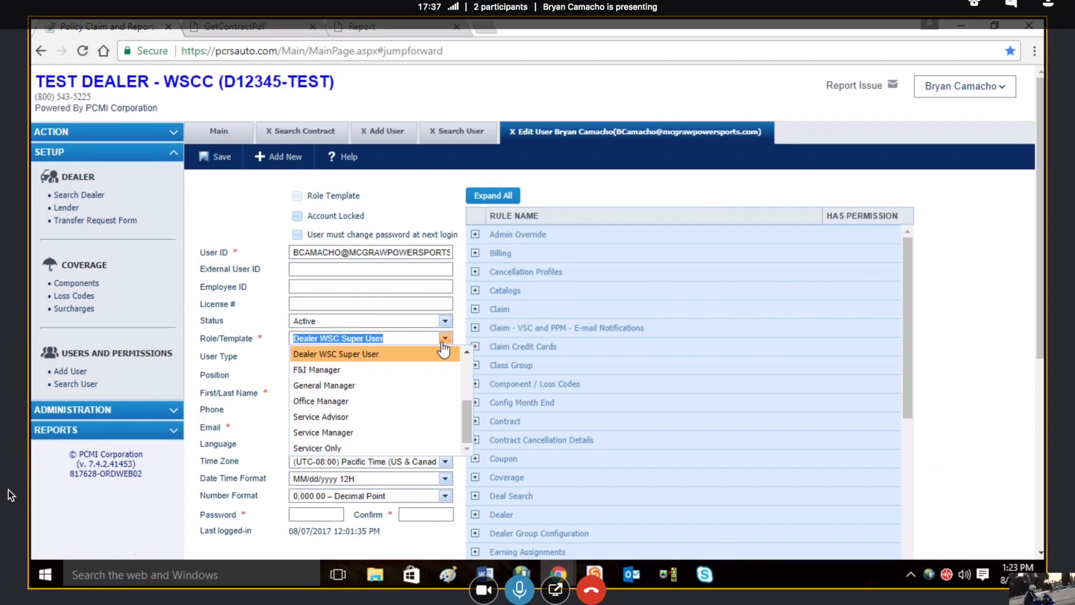
left_click(401, 371)
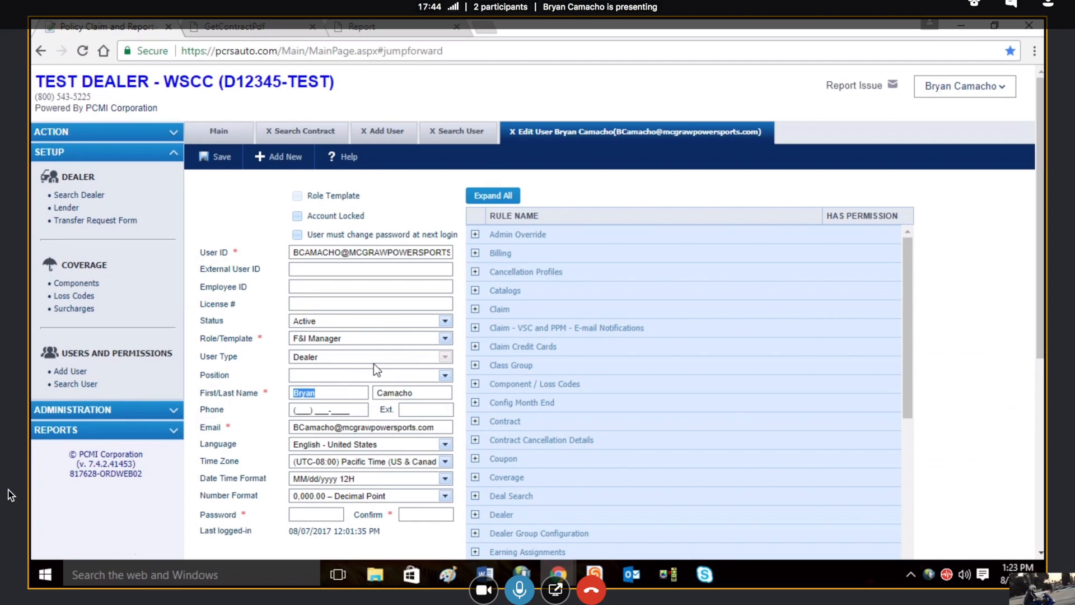
Step: Open the RPT151-Contract Sale report from the administrative reports
left_click(169, 161)
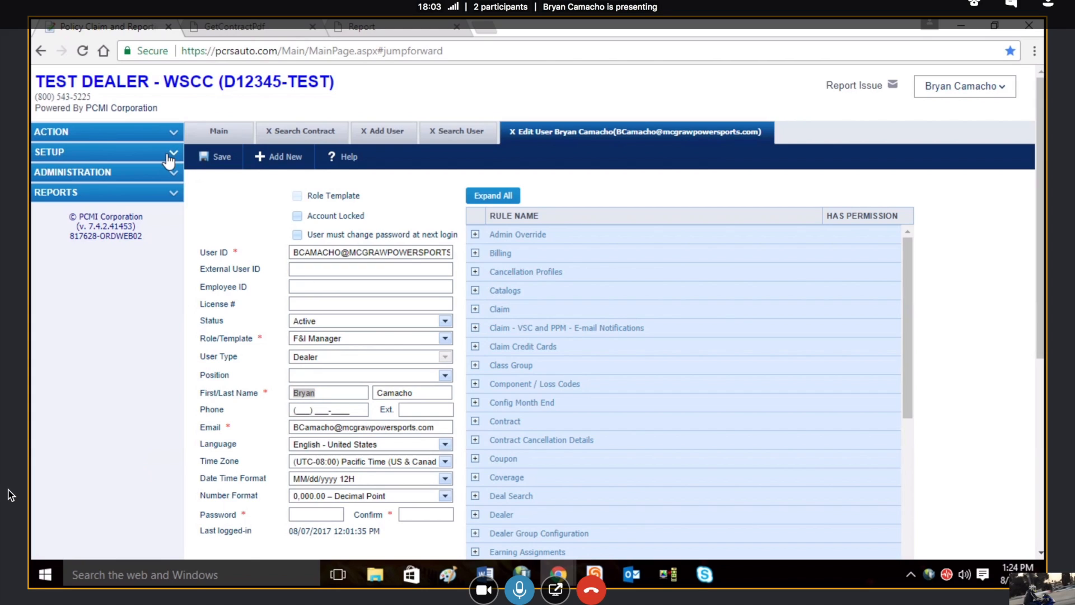
left_click(167, 196)
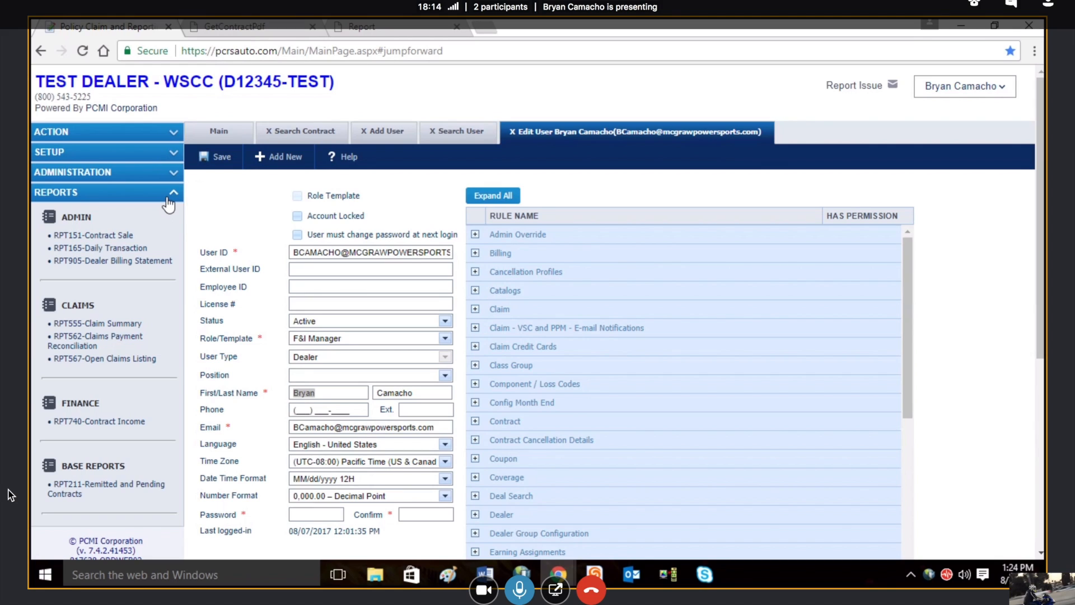
left_click(130, 235)
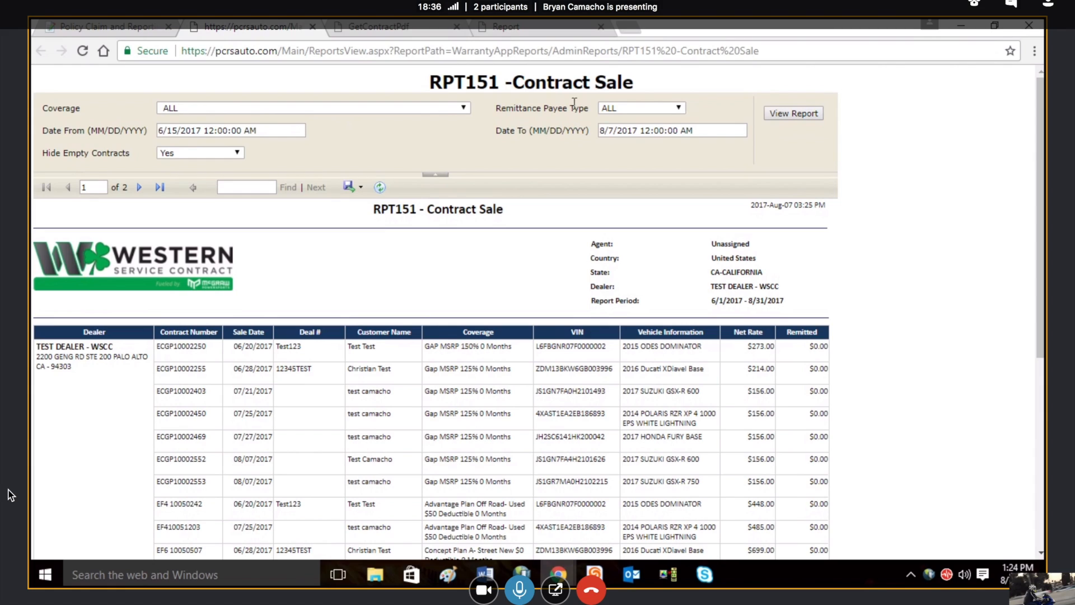
Step: Run the Contract Sale report for ALL coverages and ALL remittance payee types, from 6/15/2017 to 8/7/2017
left_click(463, 112)
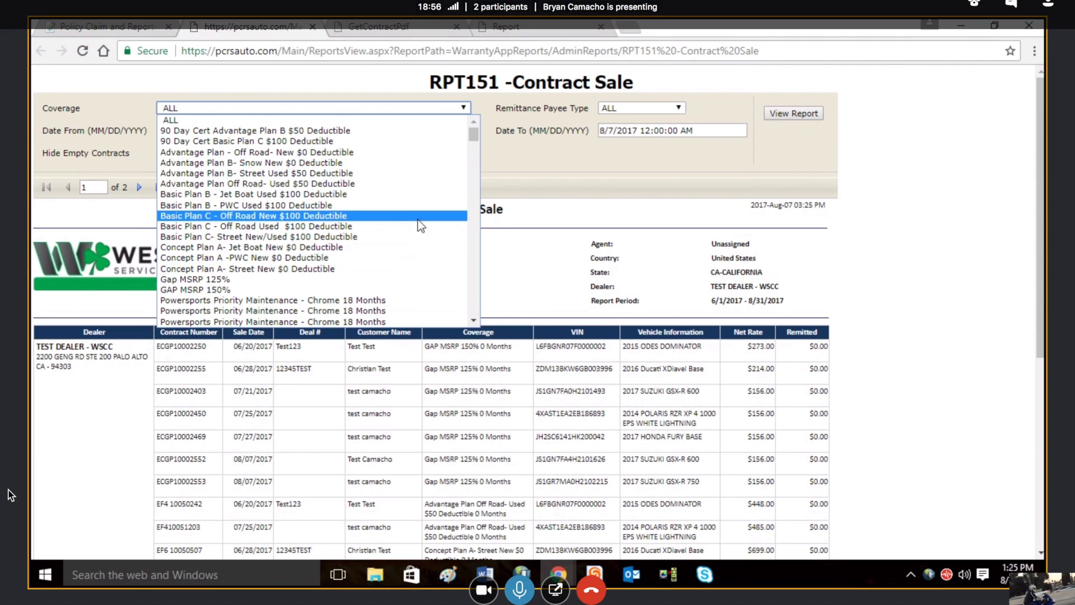
left_click(401, 121)
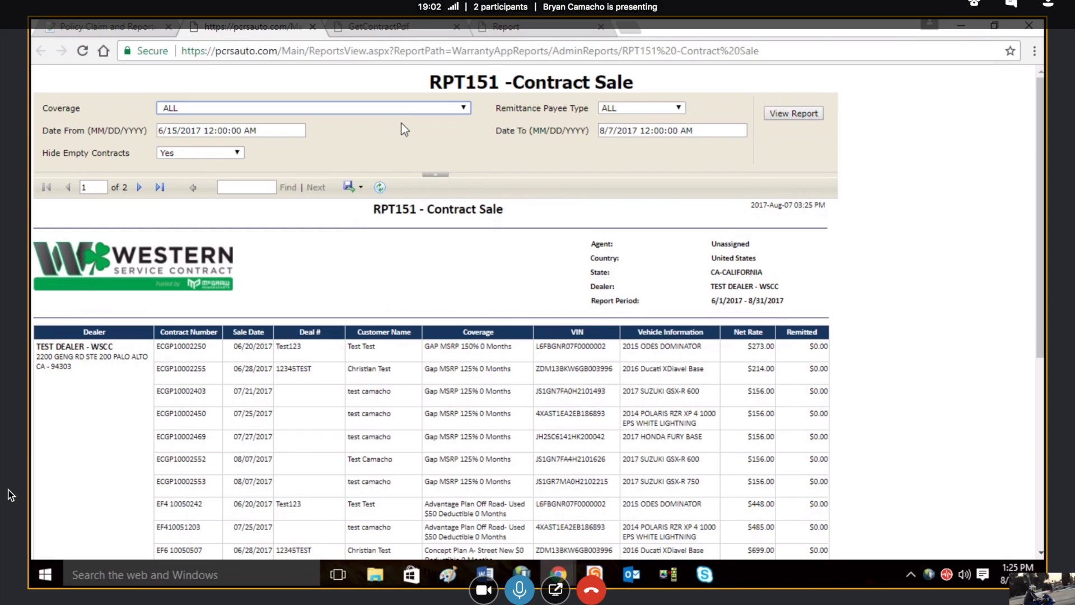
left_click(635, 105)
left_click(634, 106)
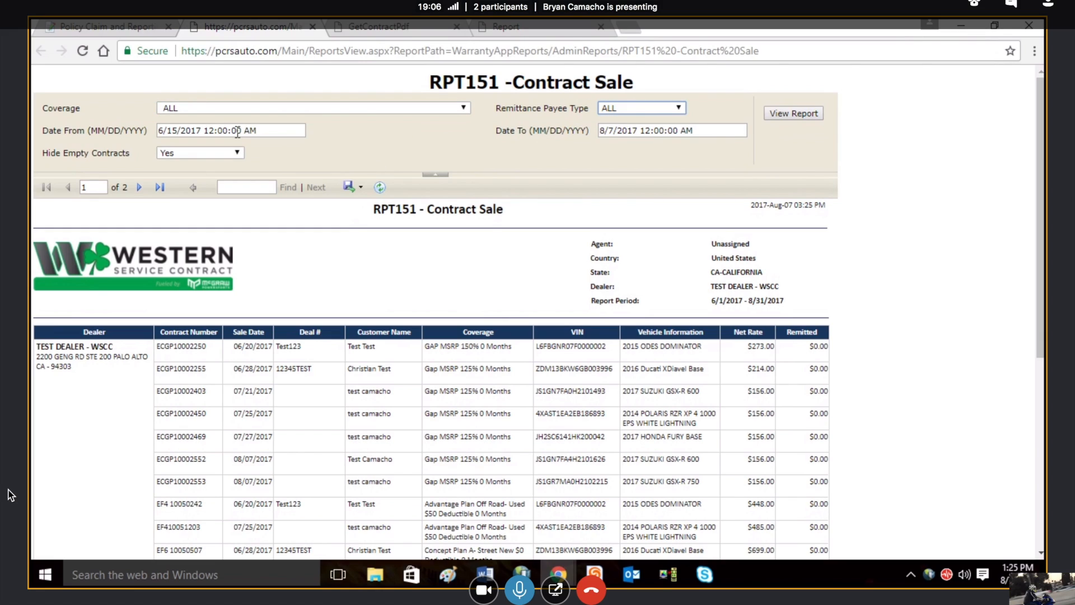
left_click(233, 130)
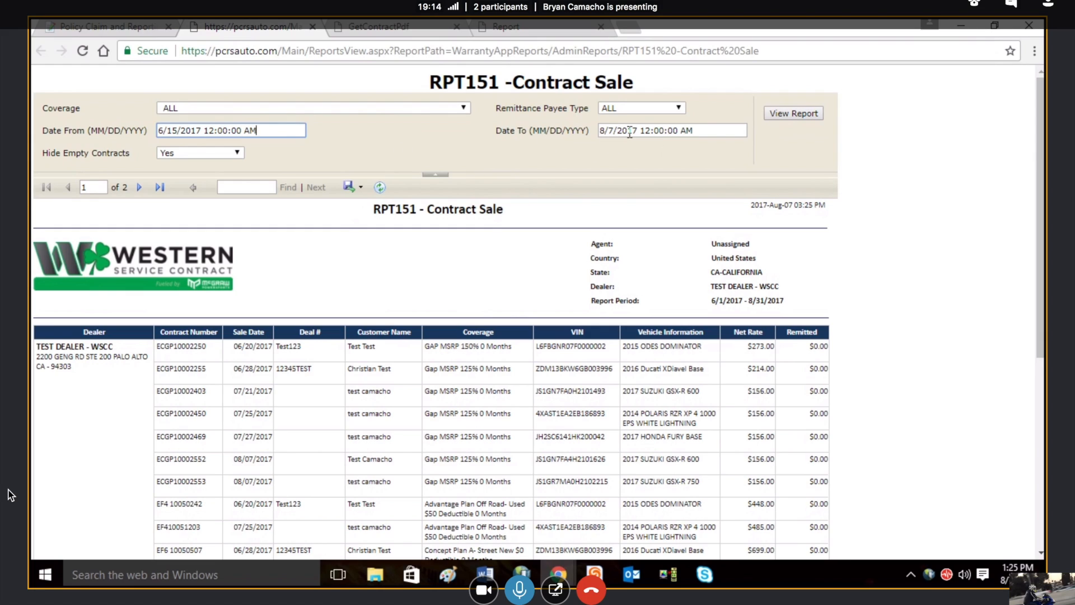
left_click(794, 113)
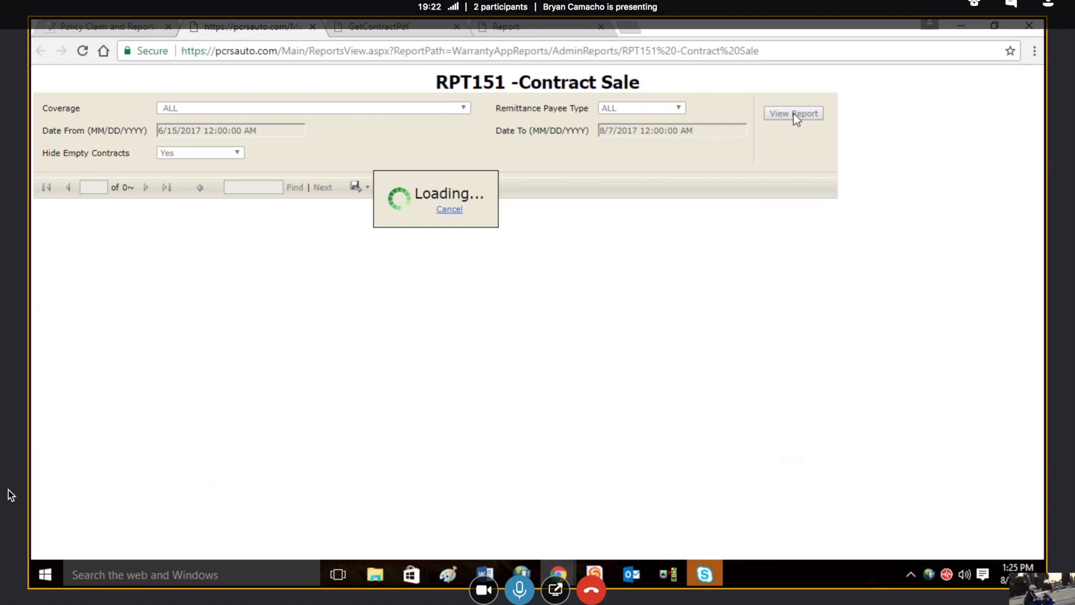
Step: Look through the generated Contract Sale report, then return to the main application page and collapse the reports list
left_click_drag(1041, 151, 1040, 208)
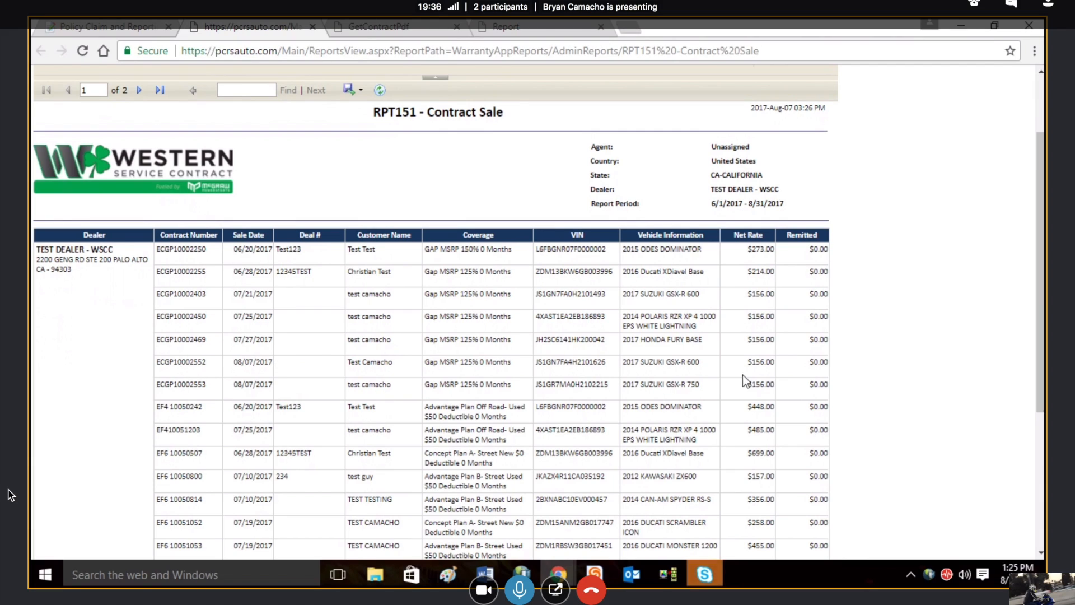
left_click_drag(1043, 360, 1045, 282)
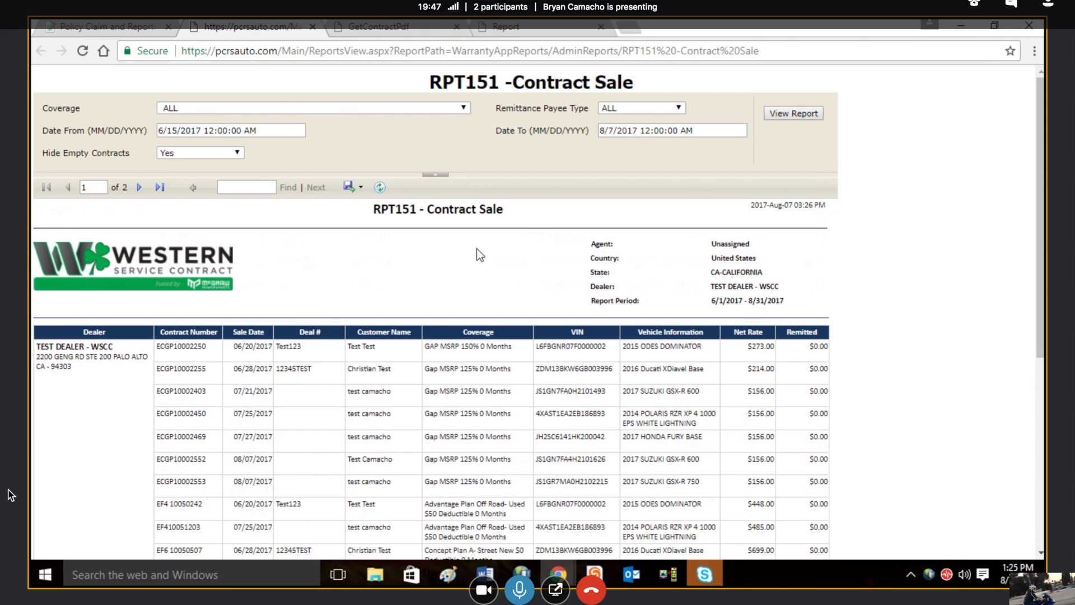
left_click(124, 30)
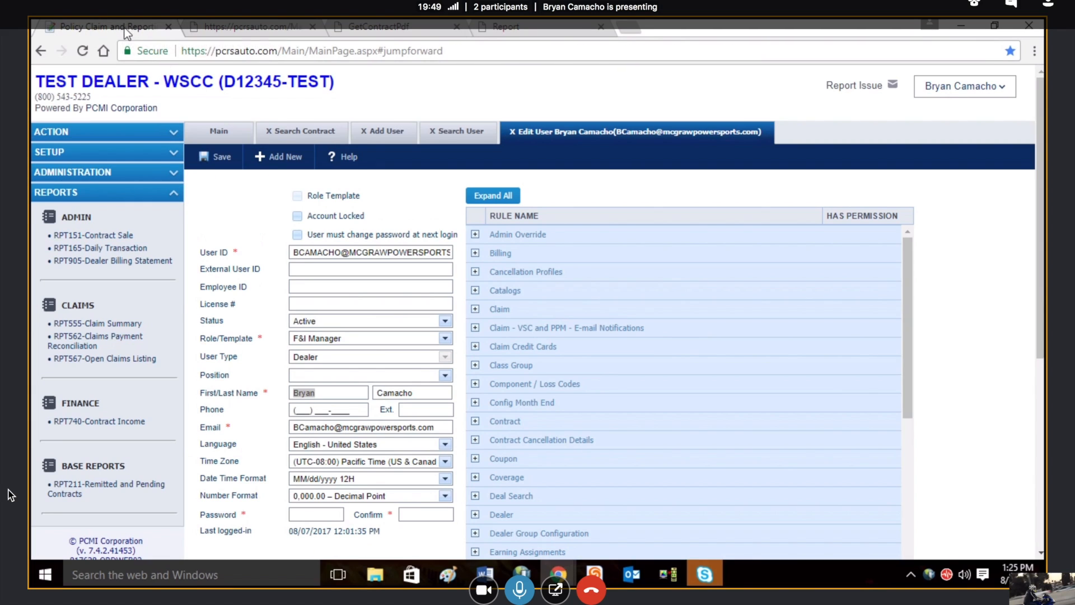
left_click(145, 196)
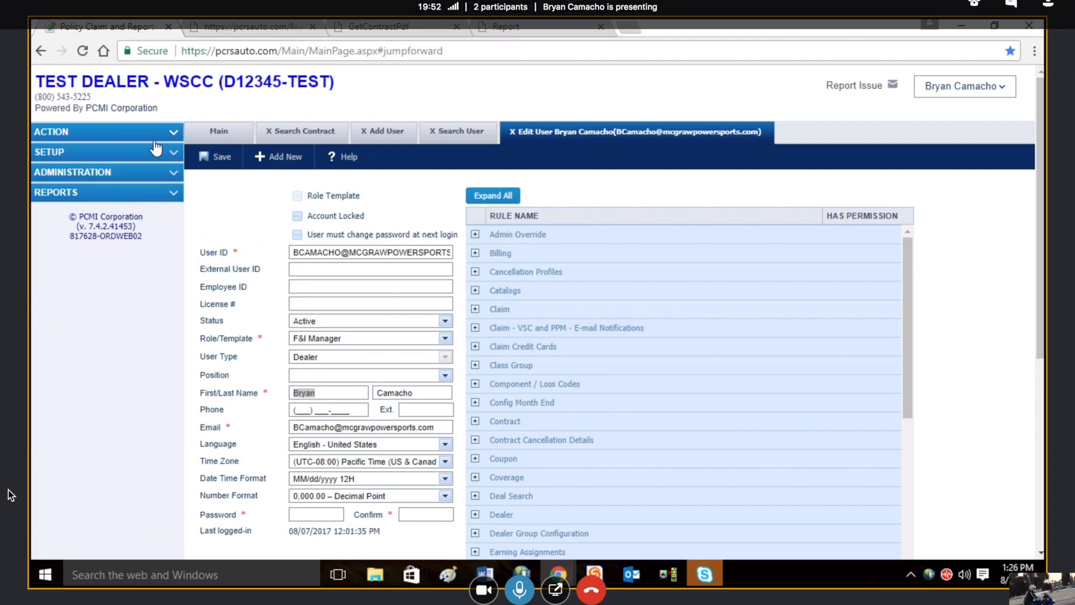